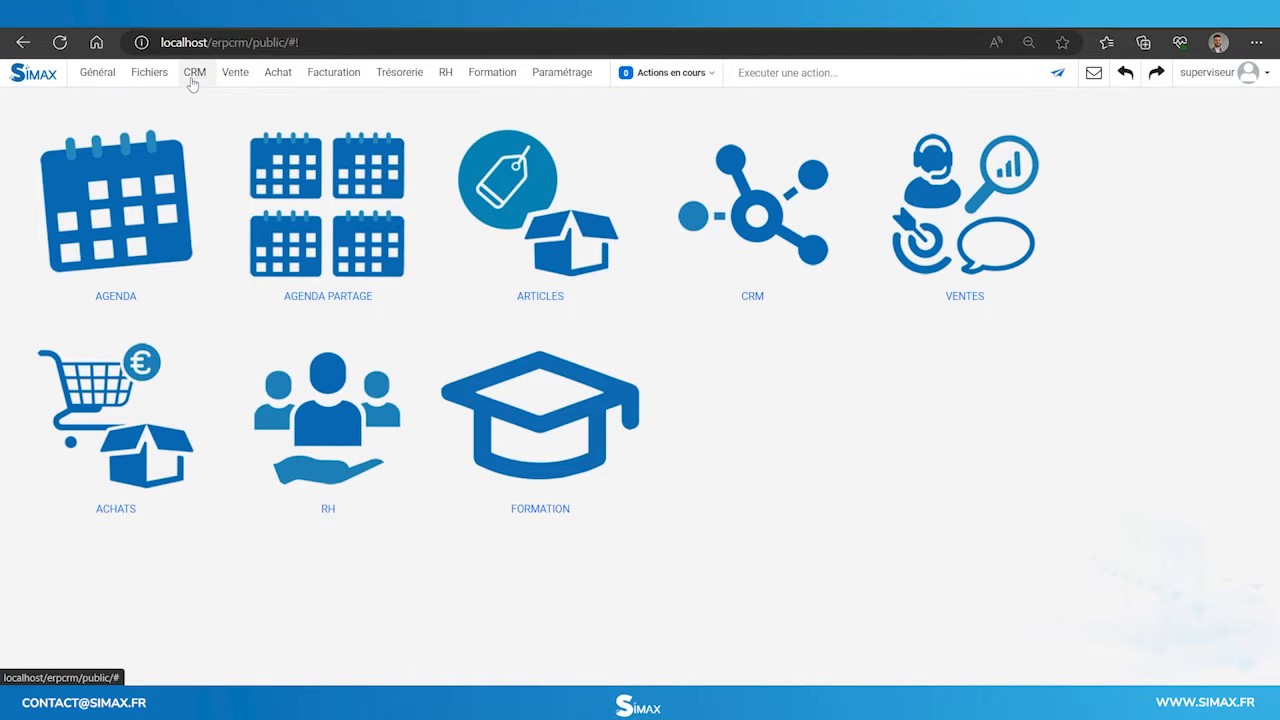
Create professional client 'Viva import' with its company phone number, e-mail address and Siret number.
{"action": "left_click", "coordinate": [193, 80]}
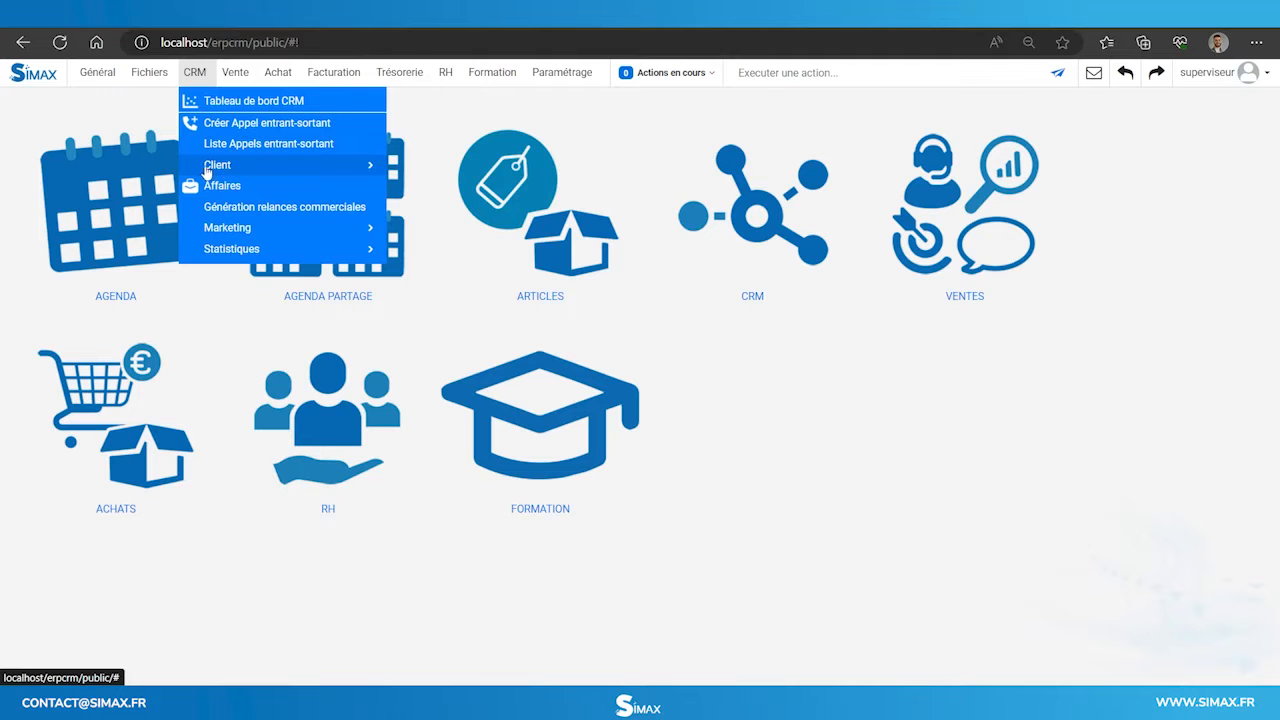
{"action": "left_click", "coordinate": [207, 168]}
{"action": "left_click", "coordinate": [196, 120]}
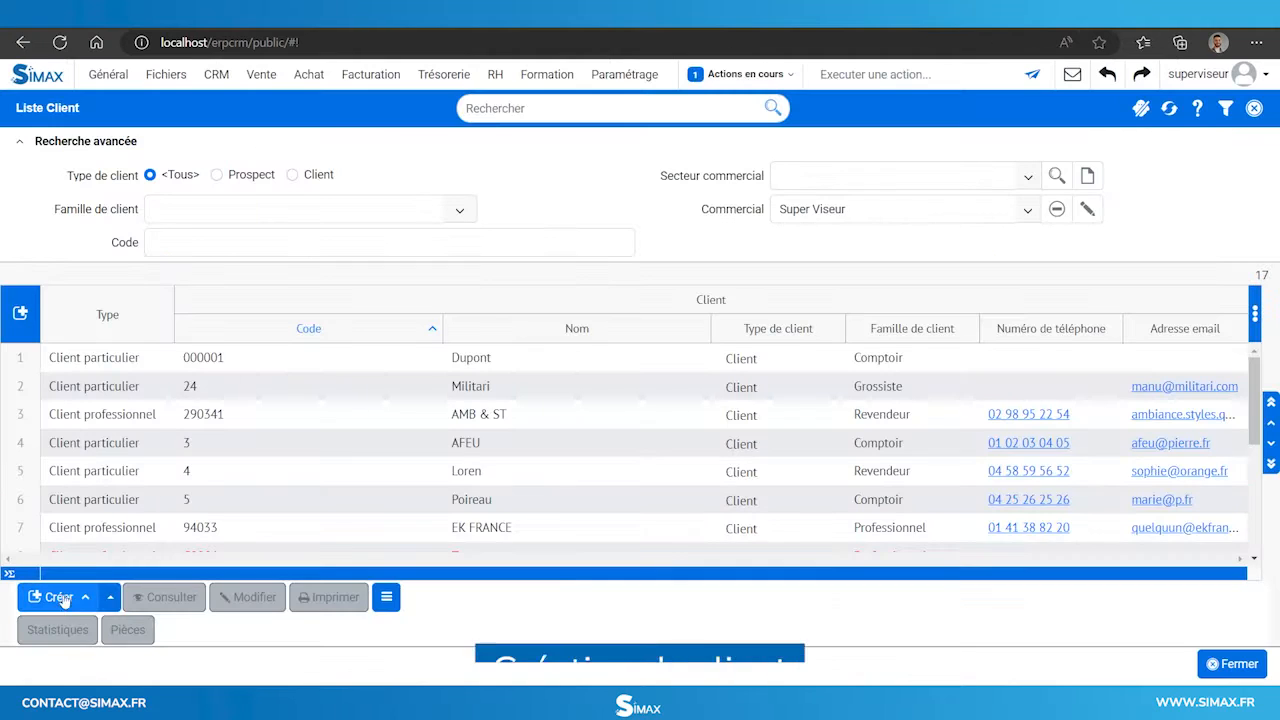
{"action": "left_click", "coordinate": [62, 597]}
{"action": "left_click", "coordinate": [640, 368]}
{"action": "type", "text": "Viva import"}
{"action": "key", "text": "Tab"}
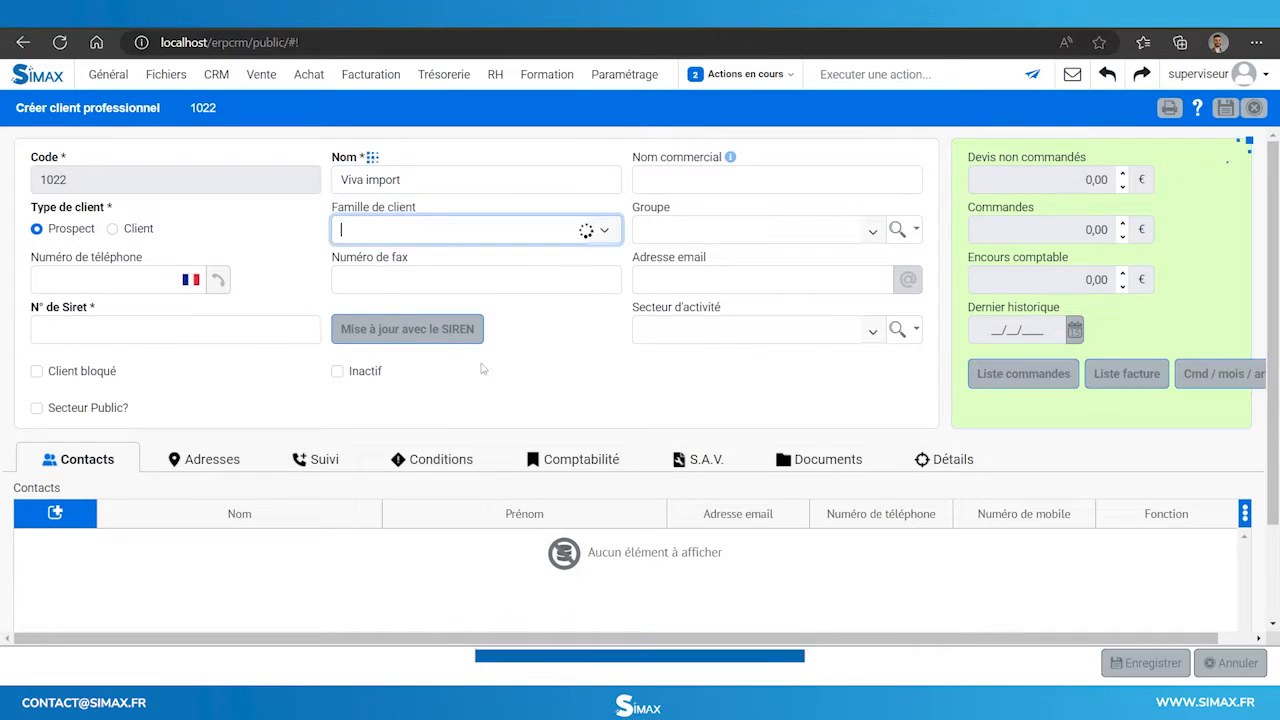
{"action": "left_click", "coordinate": [114, 283]}
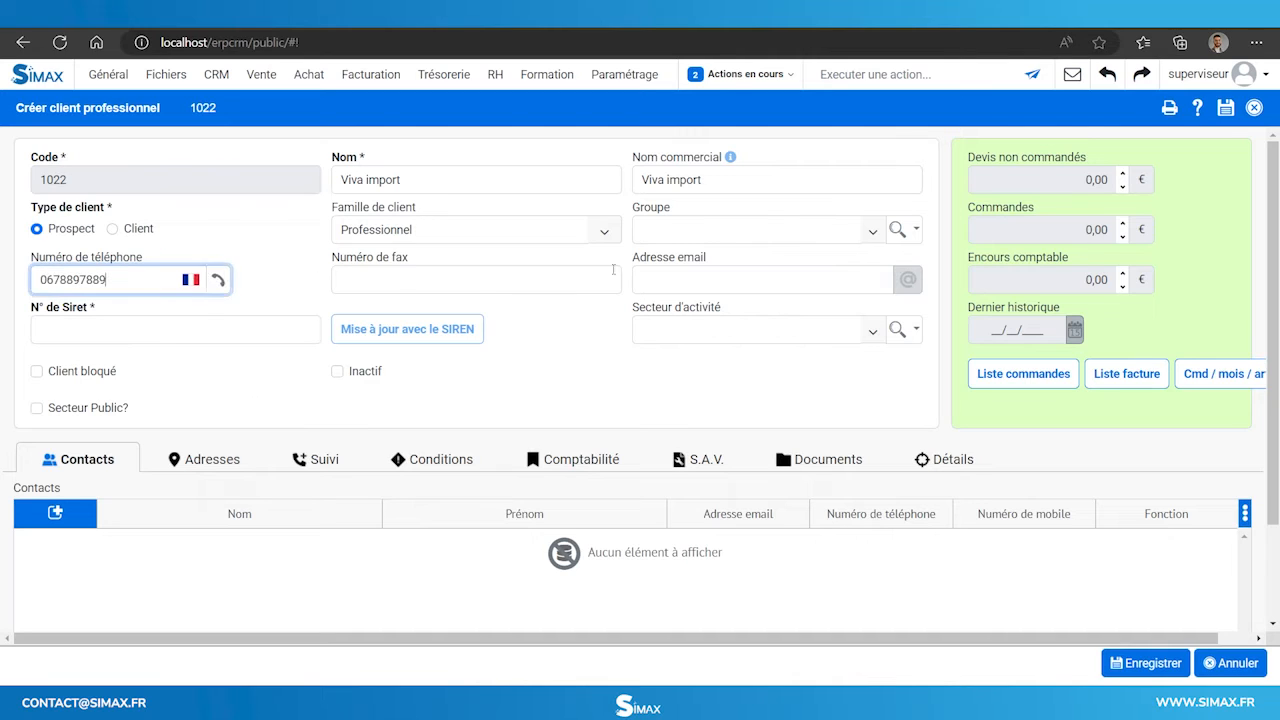
{"action": "left_click", "coordinate": [659, 281]}
{"action": "left_click", "coordinate": [83, 313]}
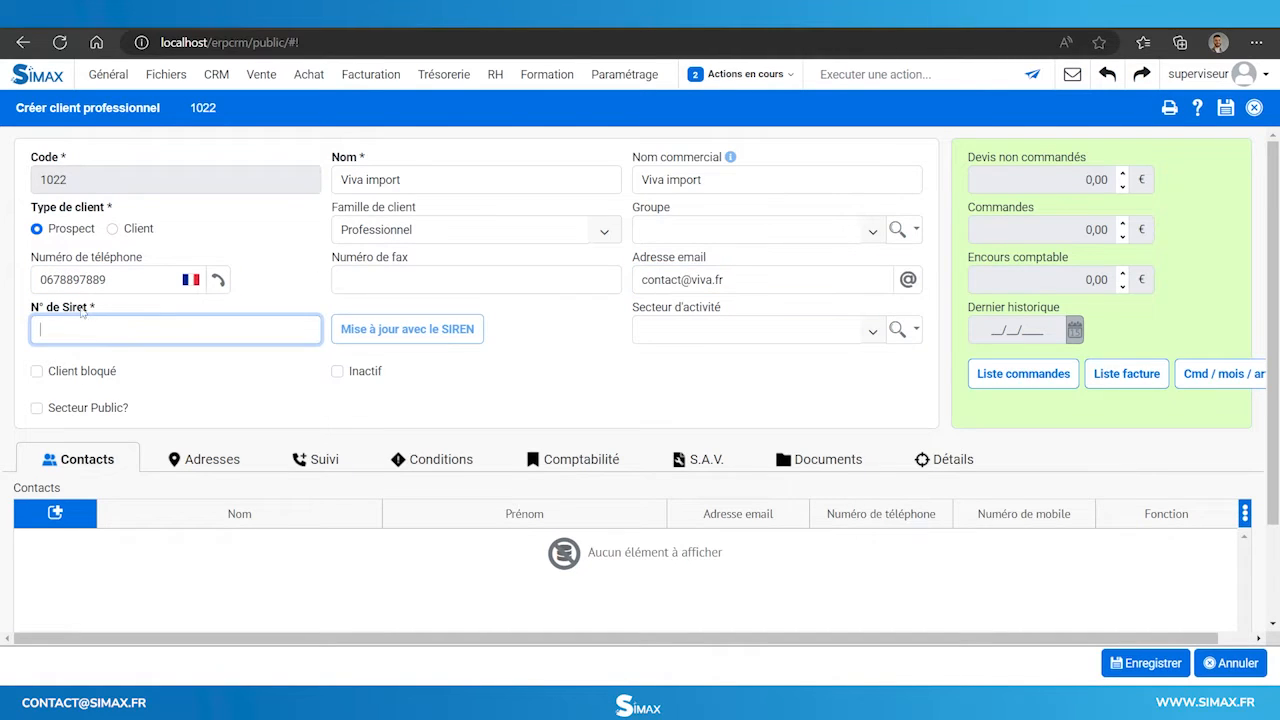
{"action": "type", "text": "12345678901234"}
{"action": "scroll", "coordinate": [22, 328], "scroll_direction": "down", "scroll_amount": 2}
Add a first contact with last and first name and the commercial role.
{"action": "left_click", "coordinate": [40, 596]}
{"action": "key", "text": "Tab"}
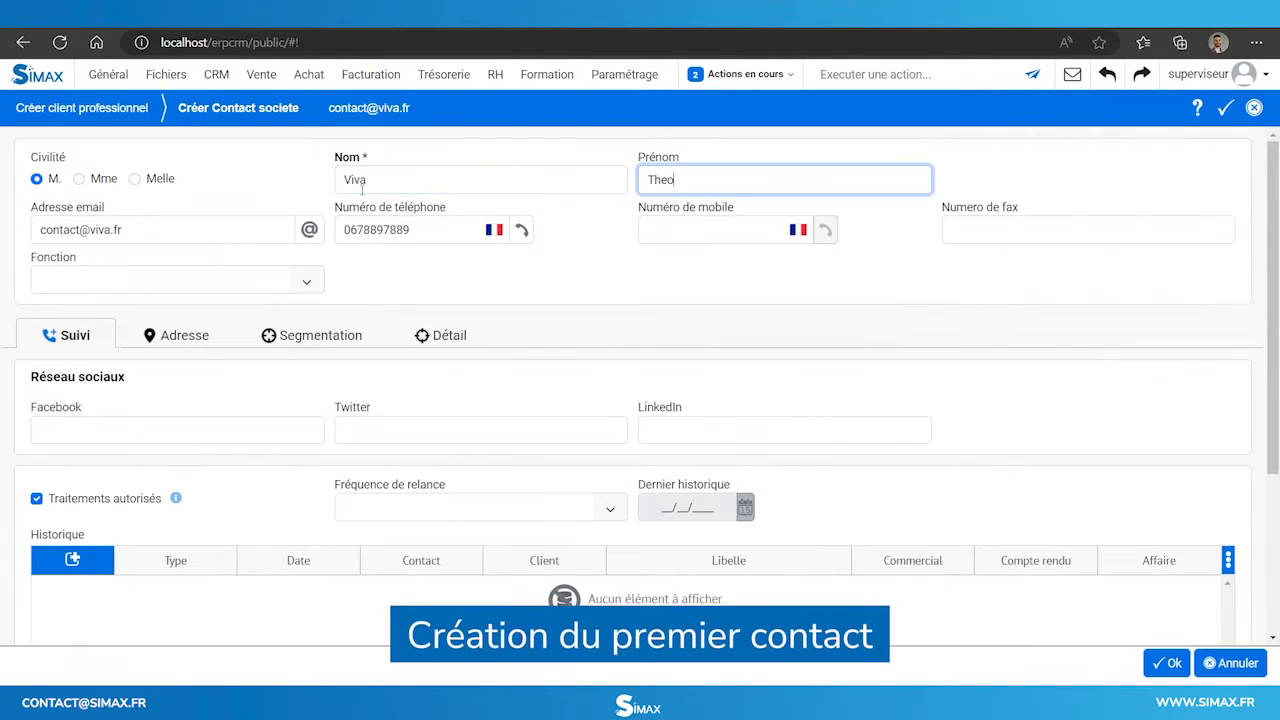
{"action": "left_click", "coordinate": [200, 280]}
{"action": "left_click", "coordinate": [143, 371]}
{"action": "left_click", "coordinate": [441, 335]}
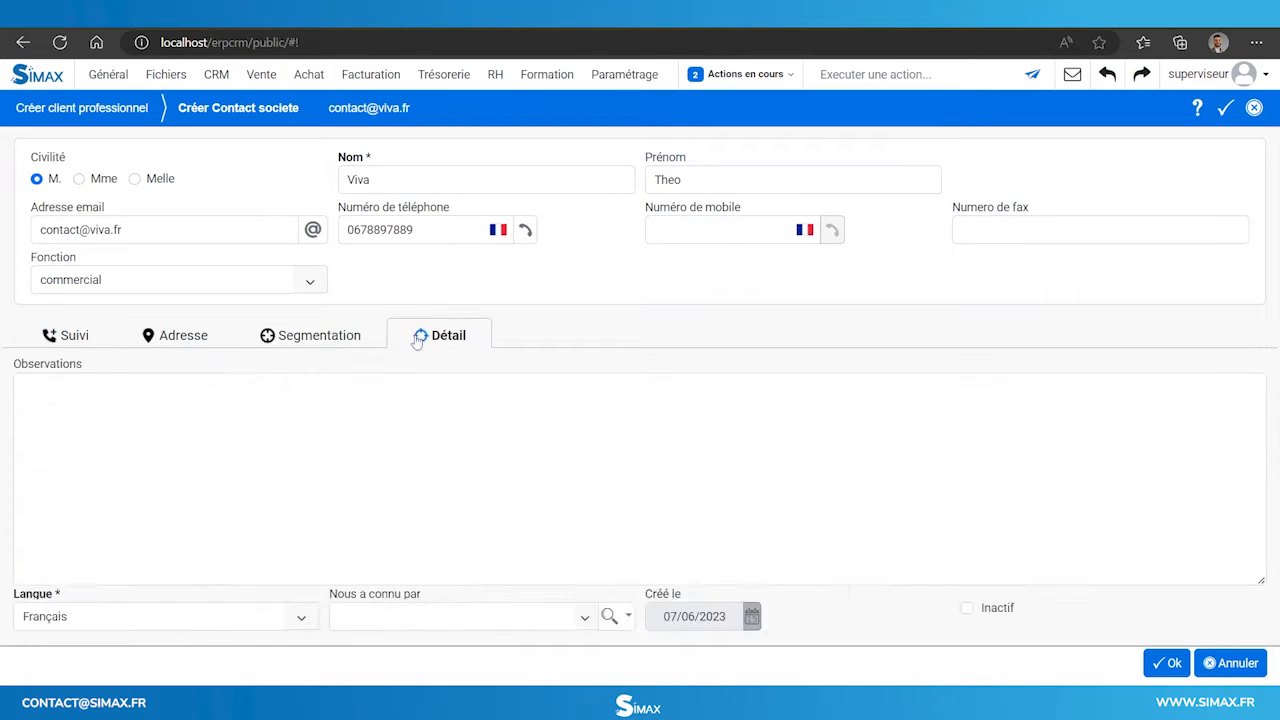
{"action": "left_click", "coordinate": [66, 335]}
{"action": "left_click", "coordinate": [1167, 663]}
Add a second contact, title Mme, also with the commercial role.
{"action": "left_click", "coordinate": [46, 594]}
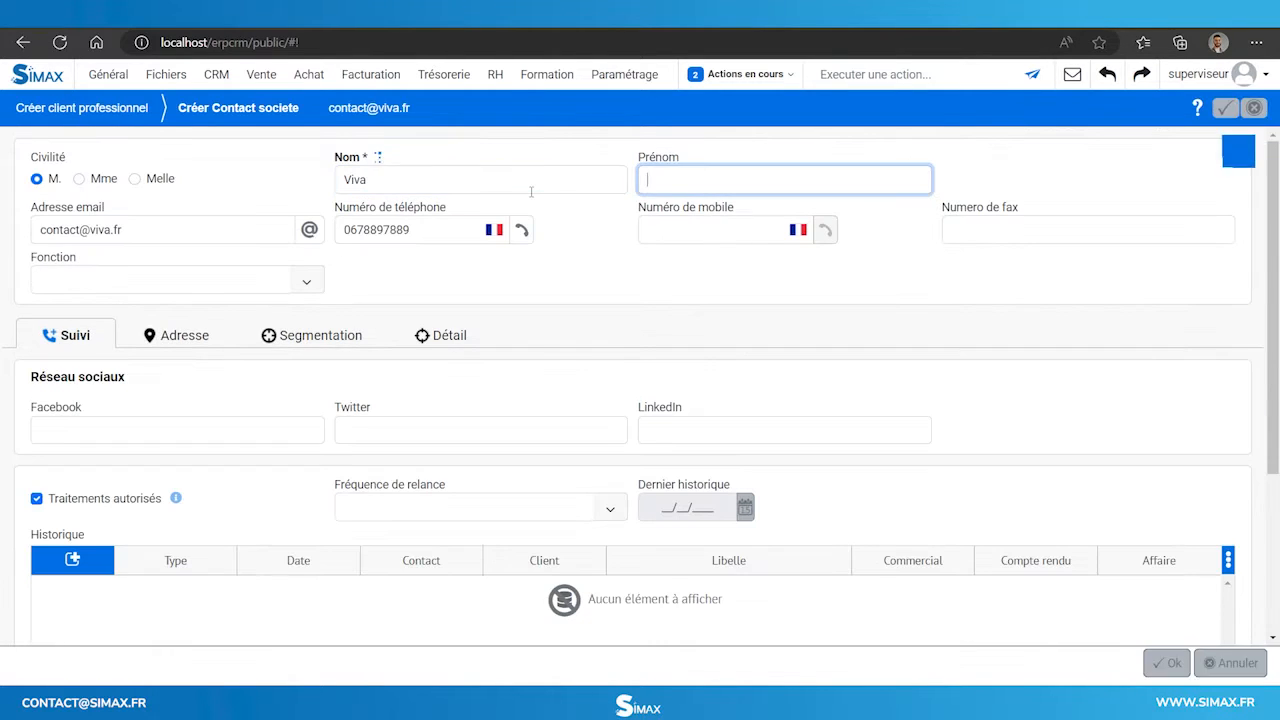
{"action": "type", "text": "Juliette"}
{"action": "left_click", "coordinate": [79, 178]}
{"action": "left_click", "coordinate": [177, 280]}
{"action": "left_click", "coordinate": [100, 371]}
{"action": "left_click", "coordinate": [1167, 663]}
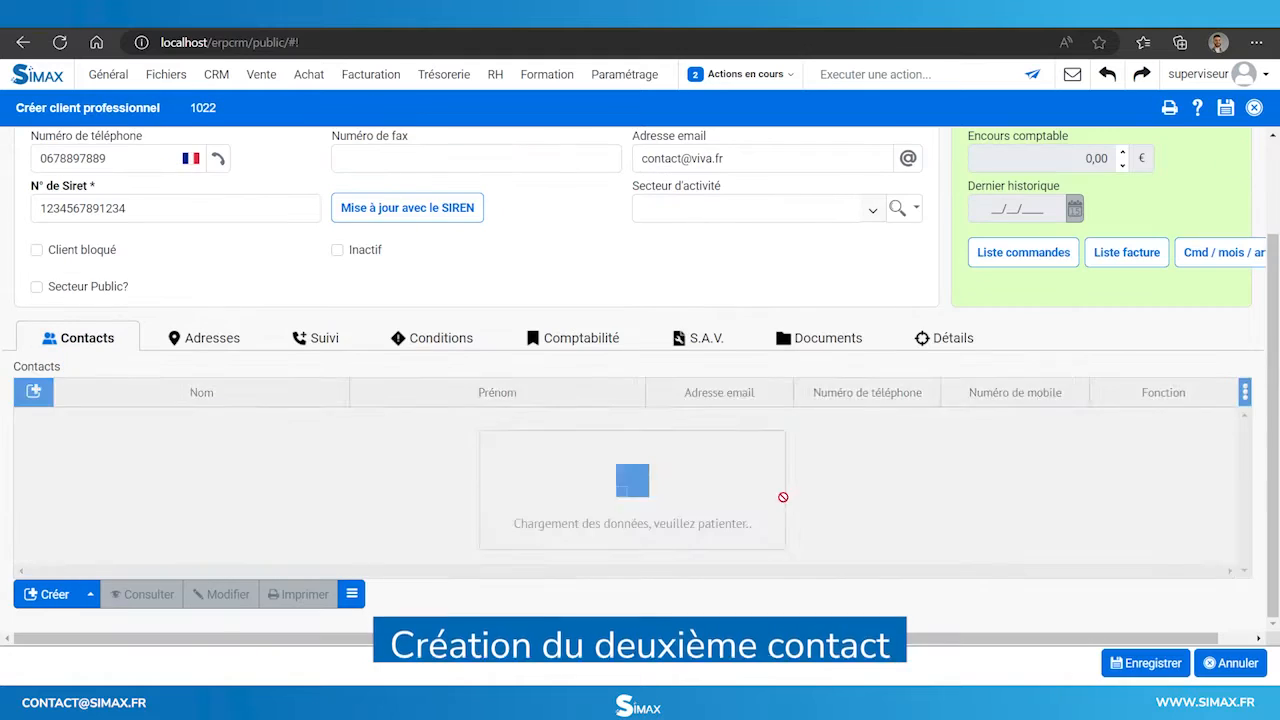
Save the new Viva import client record.
{"action": "left_click", "coordinate": [1147, 663]}
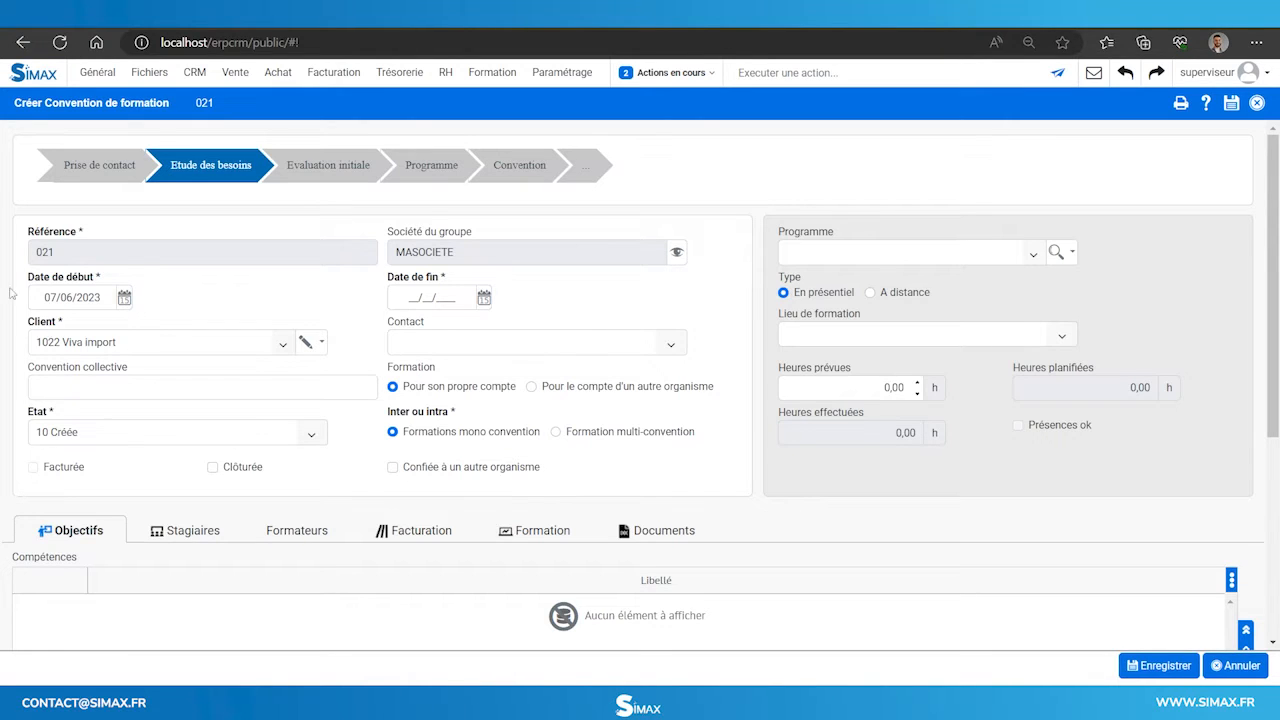
Set the agreement's end date to 14/06/2023 and choose the first listed client contact.
{"action": "left_click", "coordinate": [484, 299]}
{"action": "left_click", "coordinate": [458, 406]}
{"action": "left_click", "coordinate": [669, 344]}
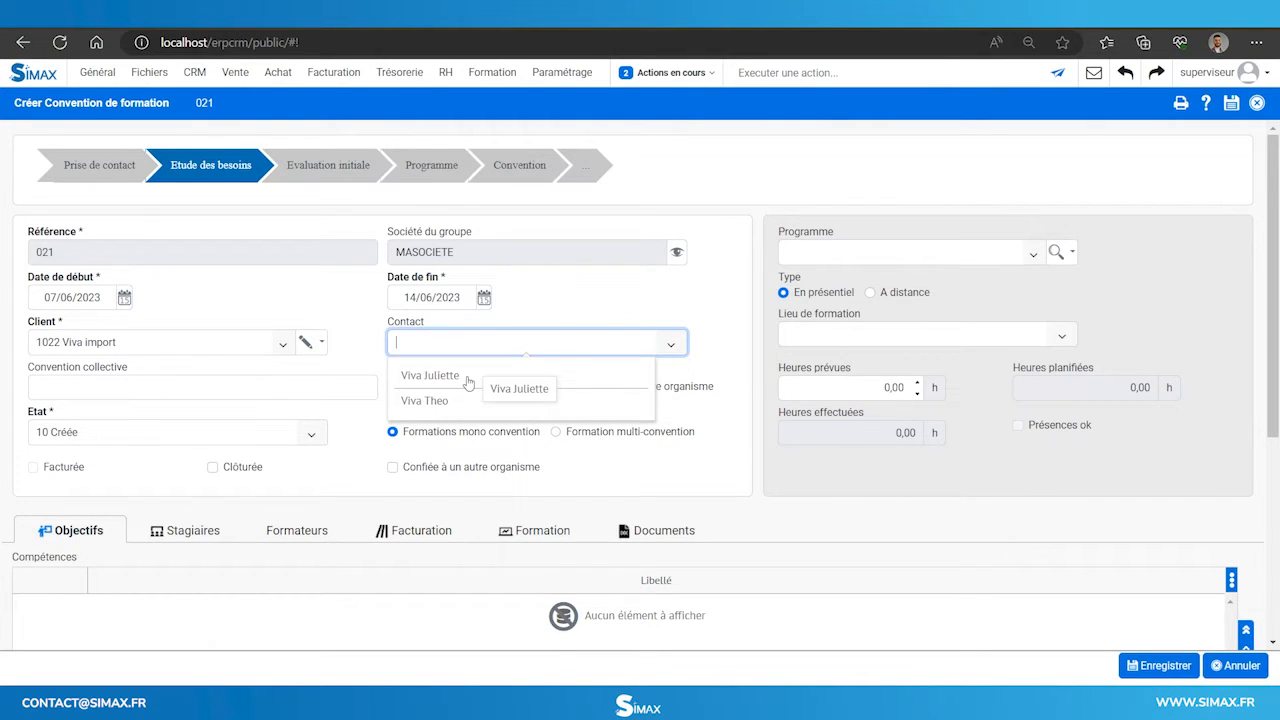
{"action": "left_click", "coordinate": [440, 377]}
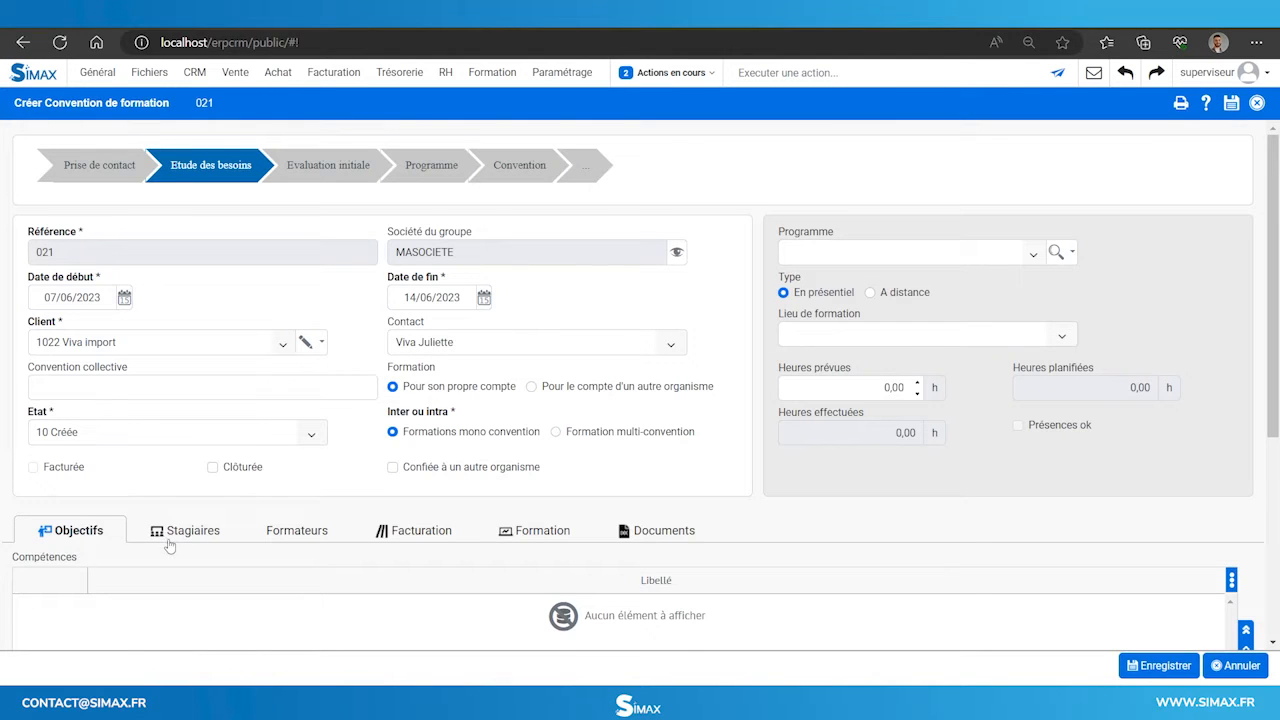
Enrol two trainees on the agreement, flagging the second with the Handicap option.
{"action": "left_click", "coordinate": [179, 532]}
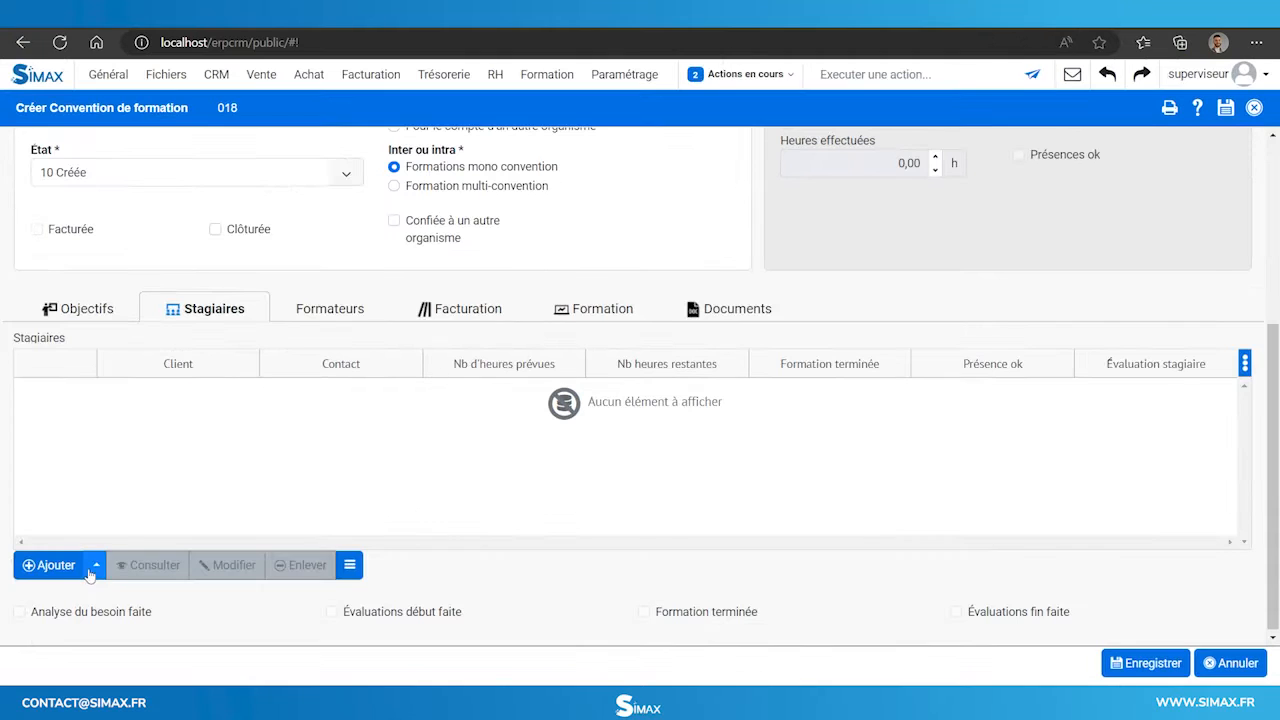
{"action": "left_click", "coordinate": [96, 568]}
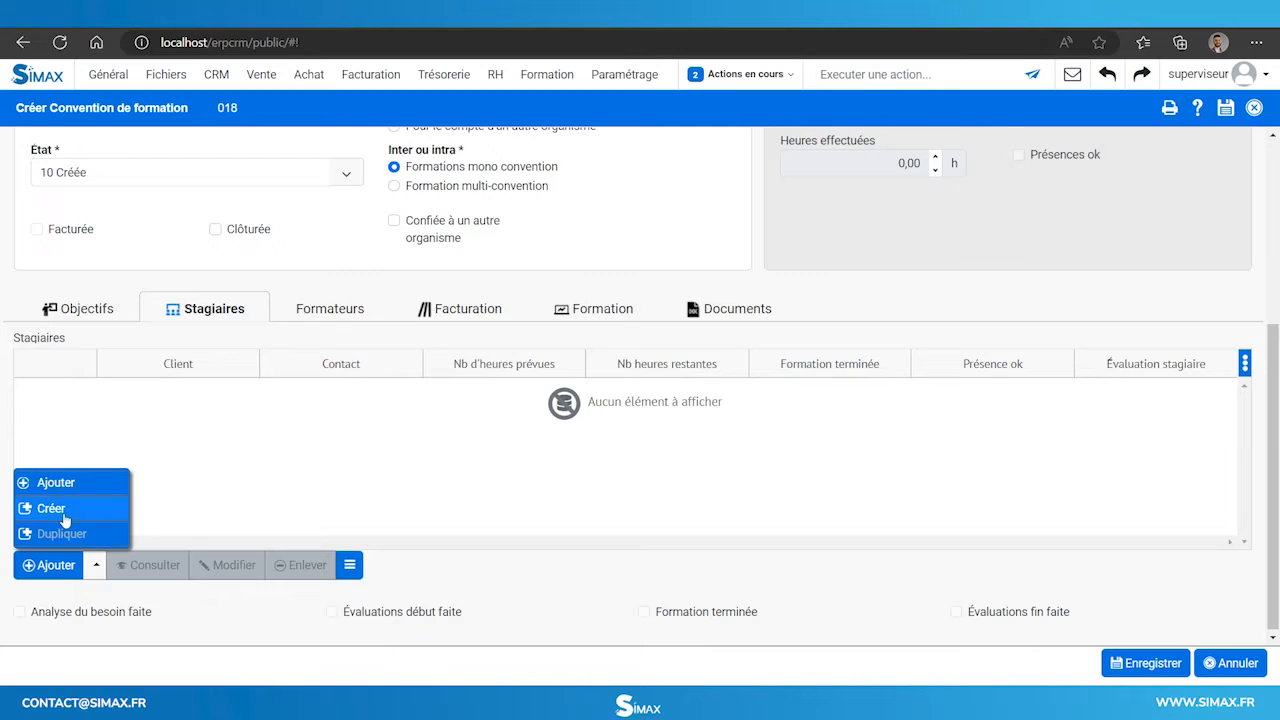
{"action": "left_click", "coordinate": [70, 514]}
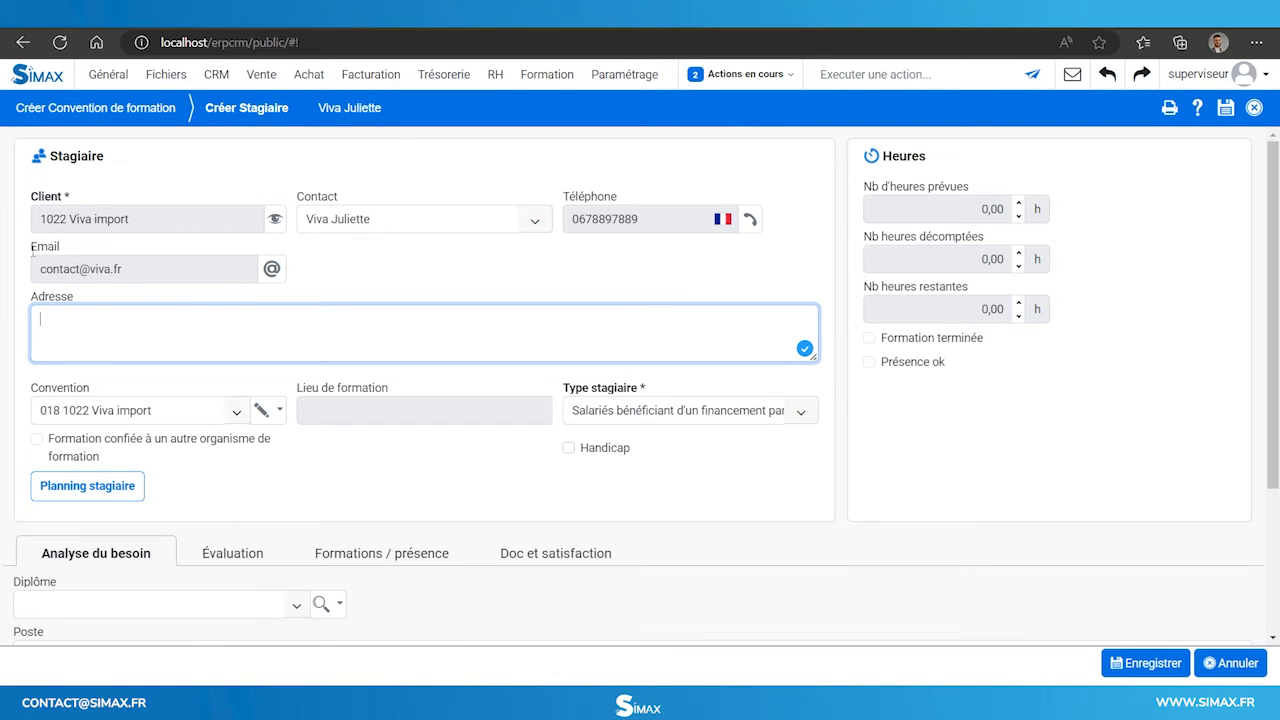
{"action": "left_click", "coordinate": [1117, 663]}
{"action": "left_click", "coordinate": [90, 563]}
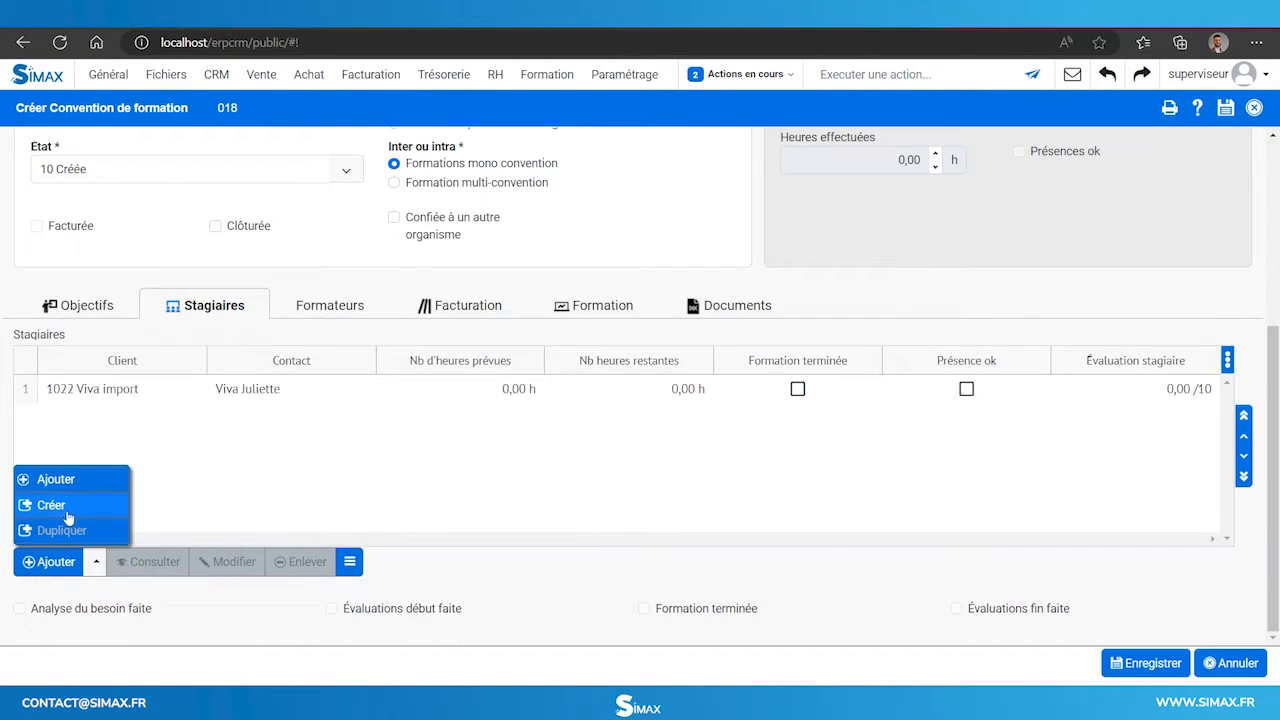
{"action": "left_click", "coordinate": [52, 503]}
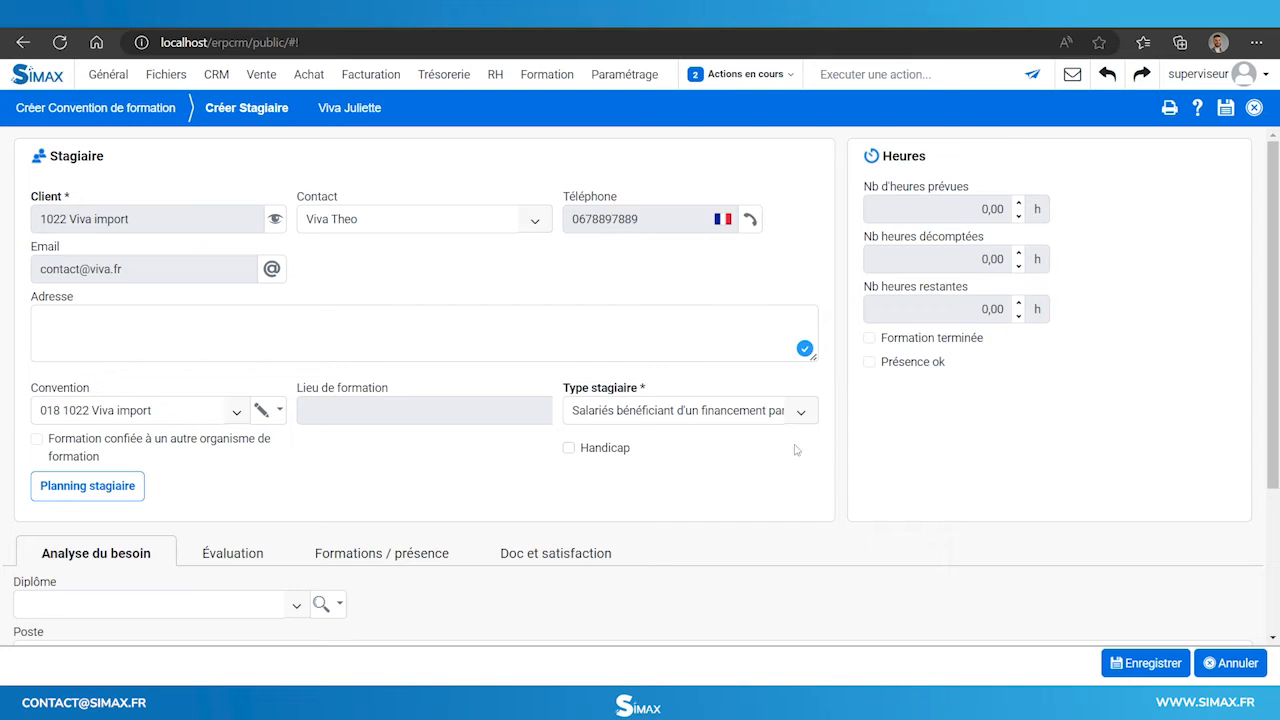
{"action": "left_click", "coordinate": [569, 448]}
{"action": "left_click", "coordinate": [684, 558]}
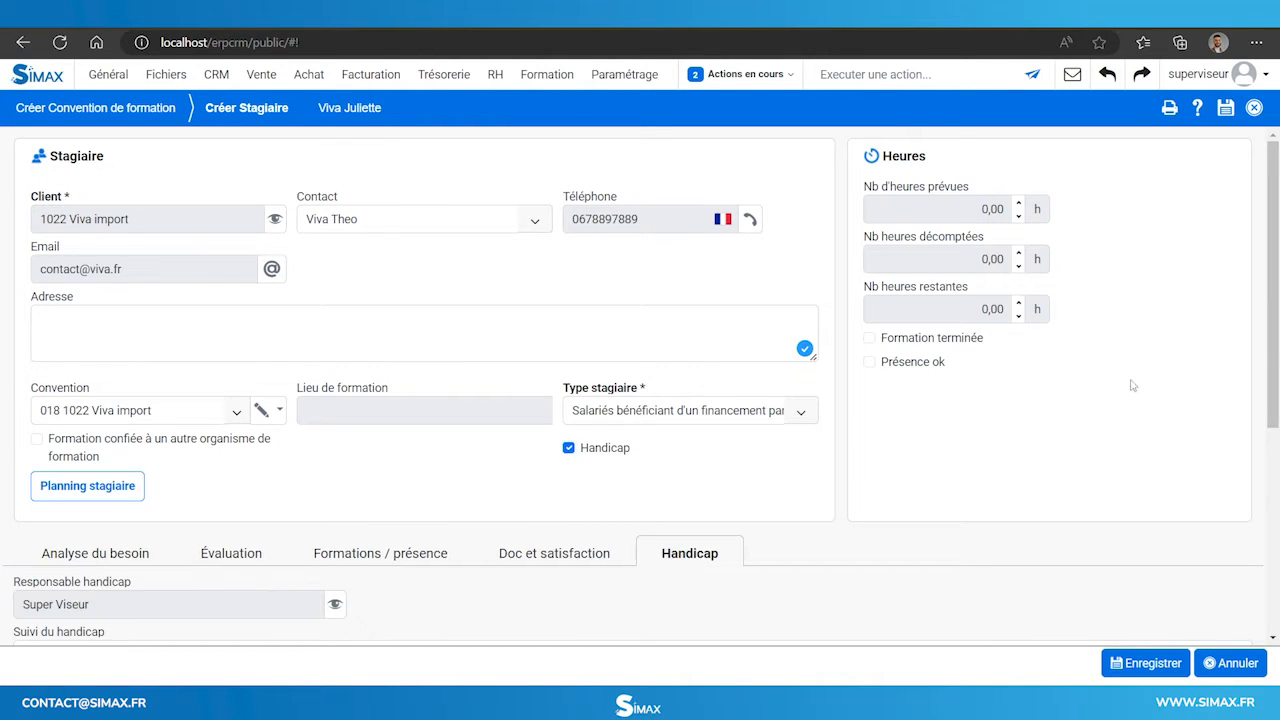
{"action": "scroll", "coordinate": [134, 480], "scroll_direction": "down", "scroll_amount": 2}
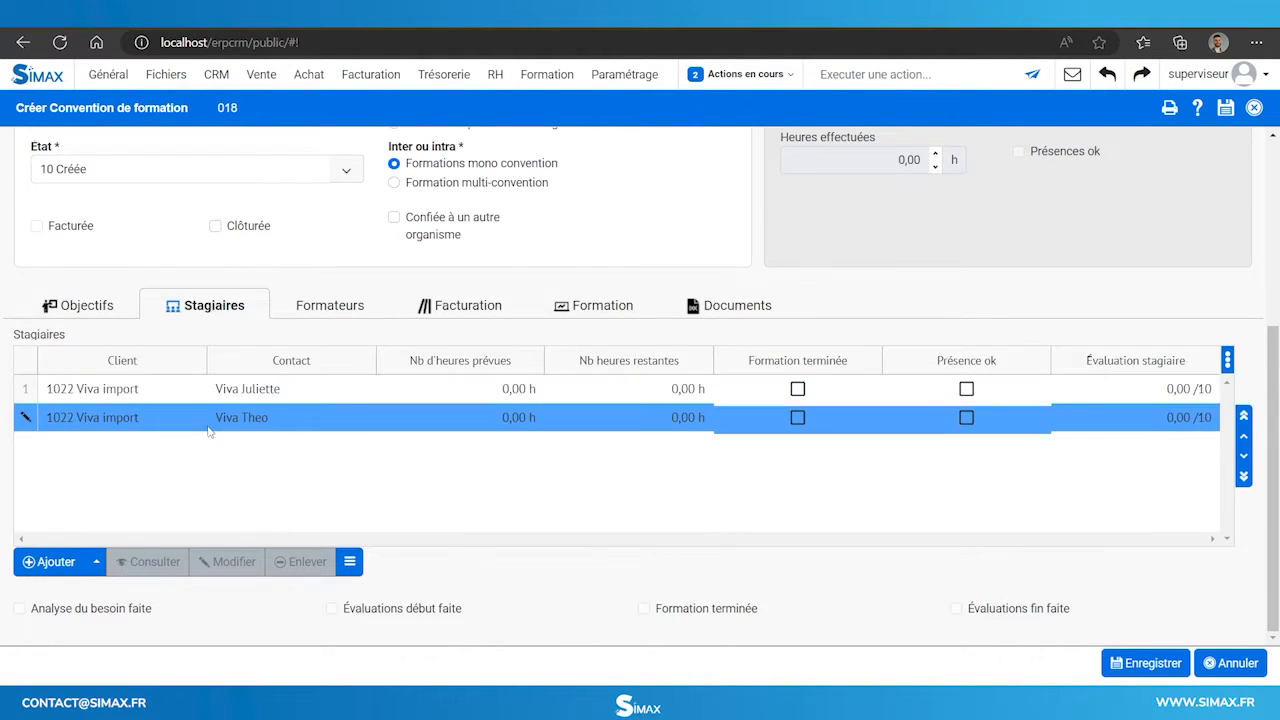
Attach the returned needs-analysis PDF to the Viva import agreement under Retour étude de besoin.
{"action": "scroll", "coordinate": [533, 543], "scroll_direction": "up", "scroll_amount": 5}
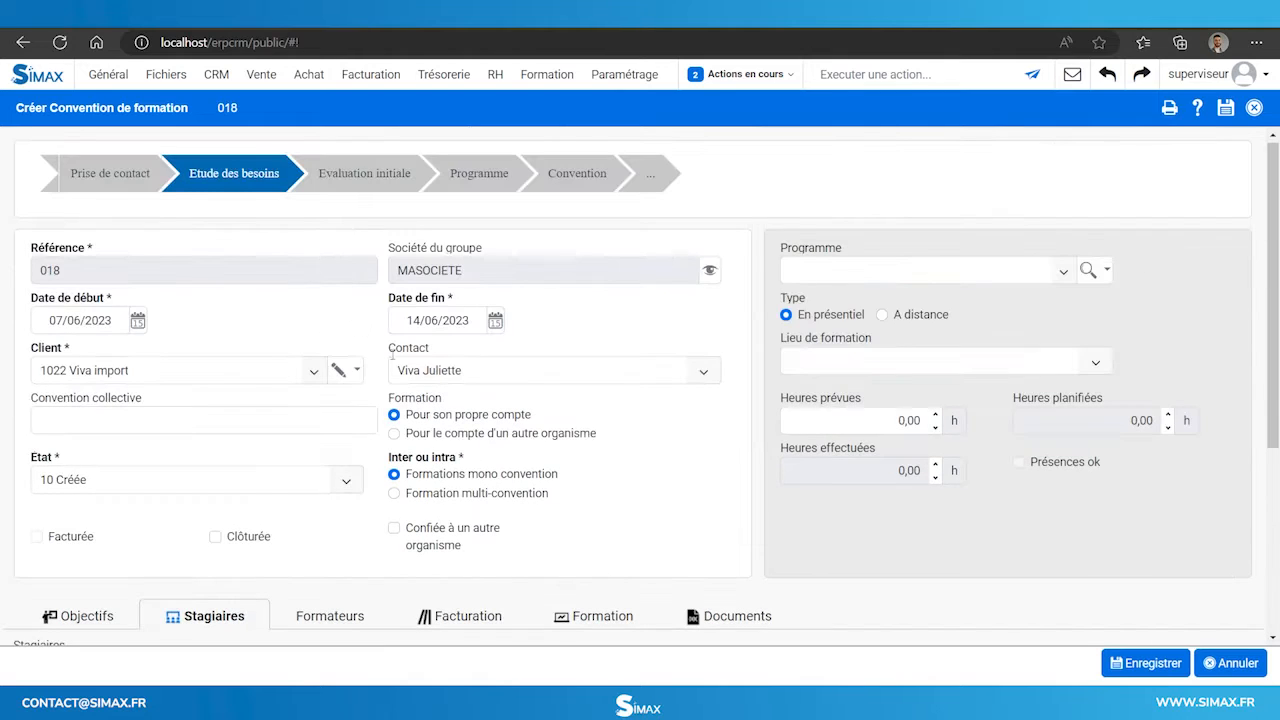
{"action": "left_click", "coordinate": [722, 616]}
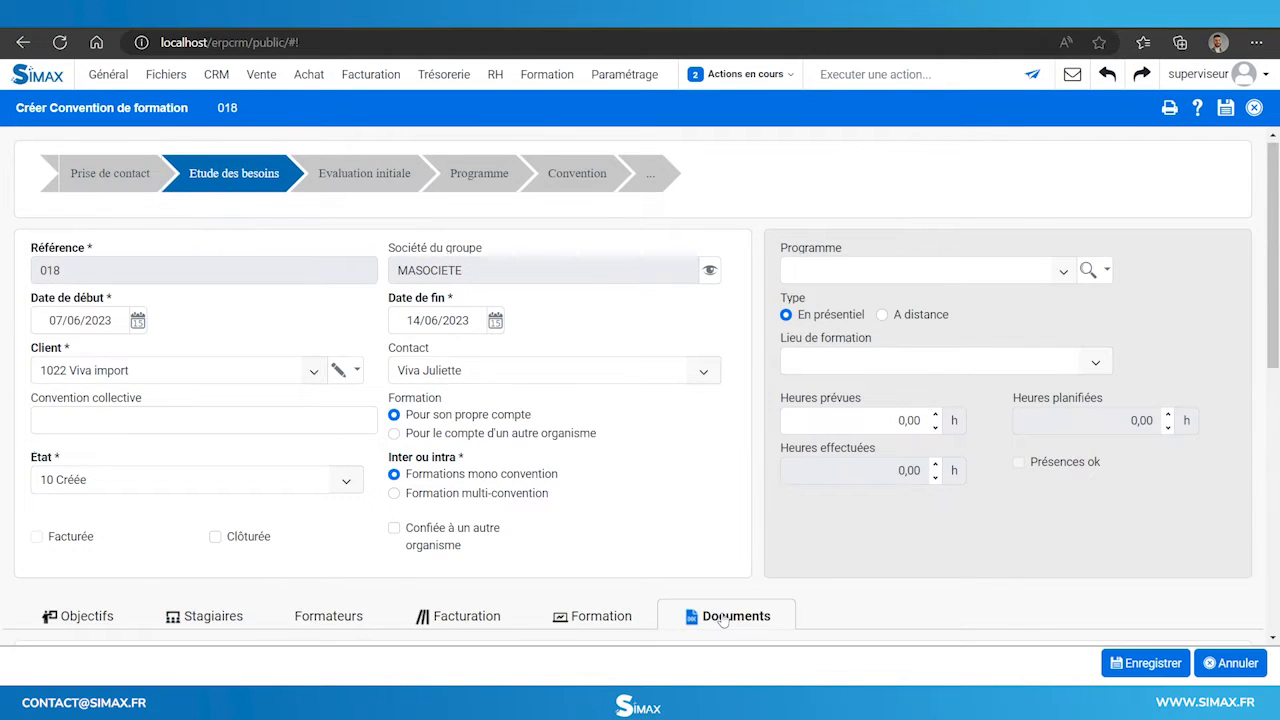
{"action": "scroll", "coordinate": [360, 453], "scroll_direction": "down", "scroll_amount": 2}
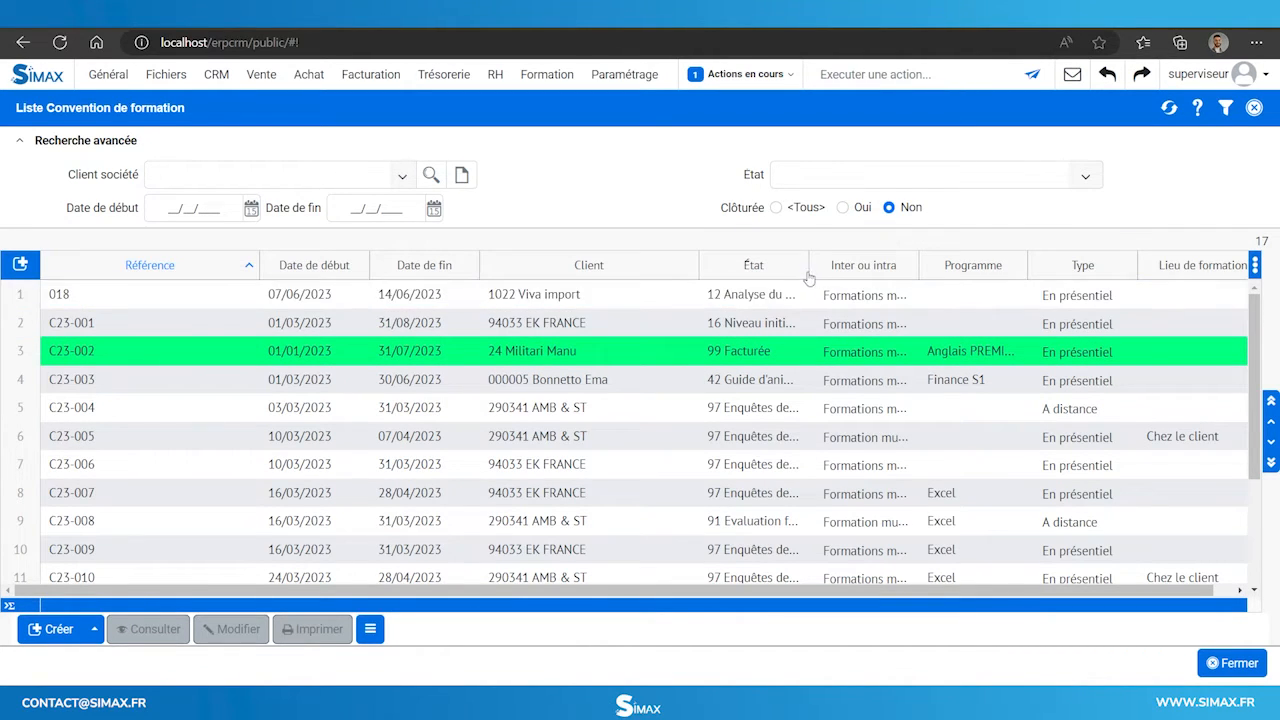
{"action": "double_click", "coordinate": [762, 295]}
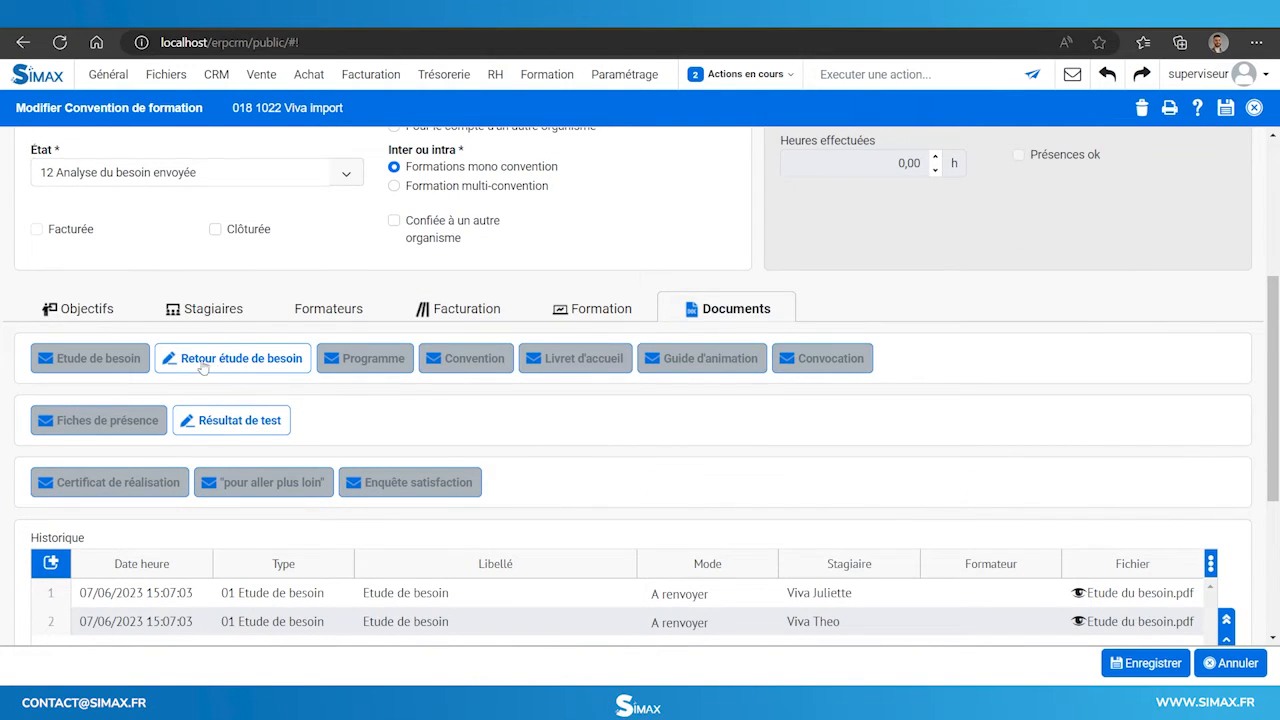
{"action": "left_click", "coordinate": [203, 360]}
{"action": "left_click", "coordinate": [1253, 198]}
{"action": "left_click", "coordinate": [383, 165]}
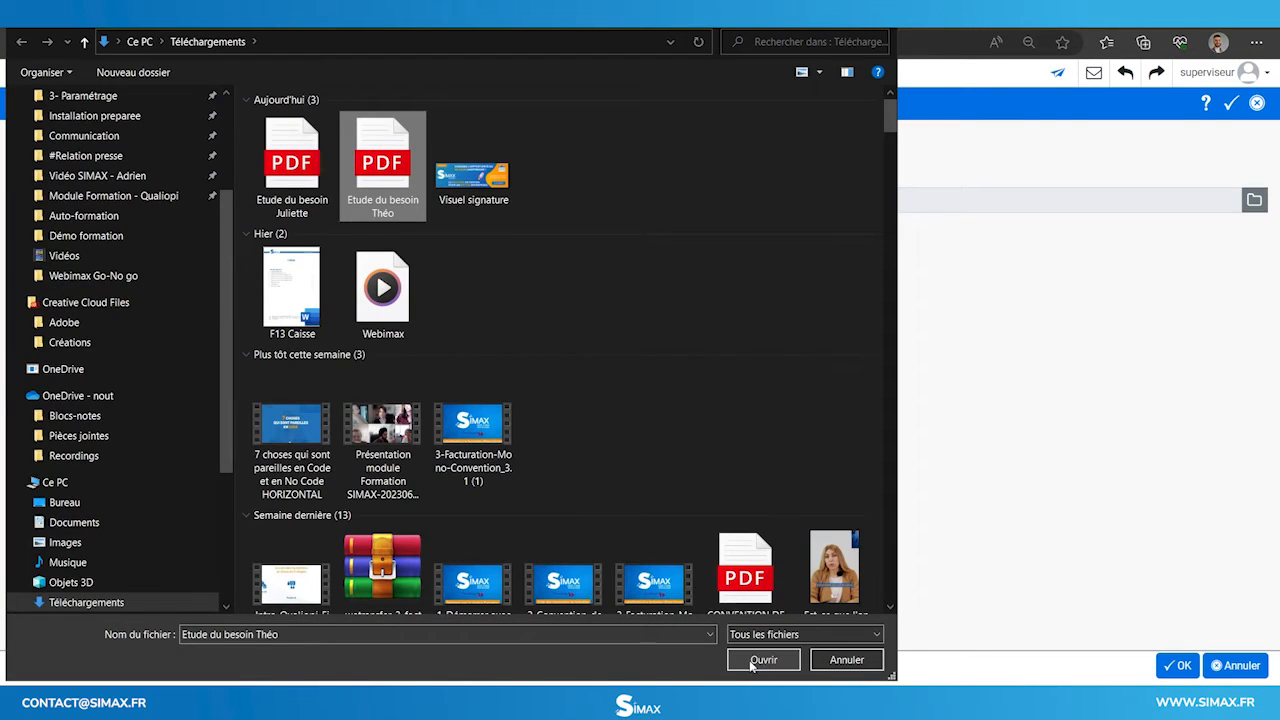
{"action": "left_click", "coordinate": [762, 660]}
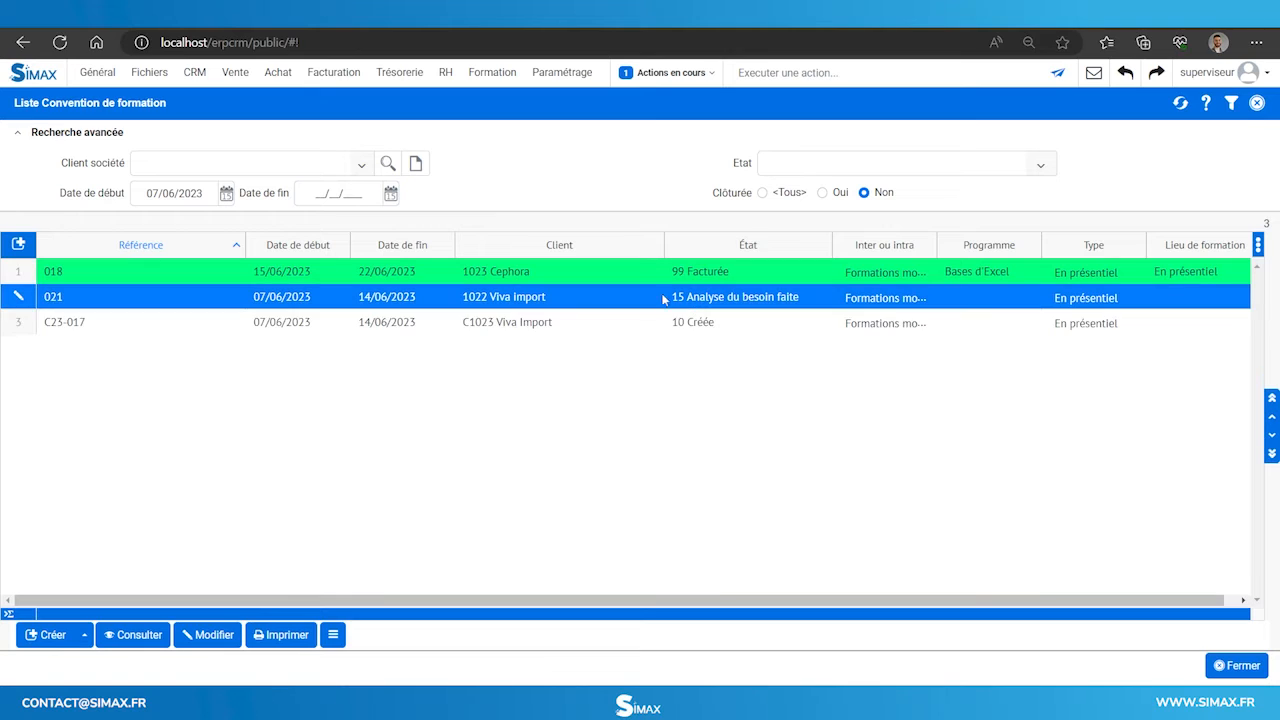
Set agreement 021's programme to Bases d'Excel and location to Dans nos Locaux, then save.
{"action": "double_click", "coordinate": [736, 298]}
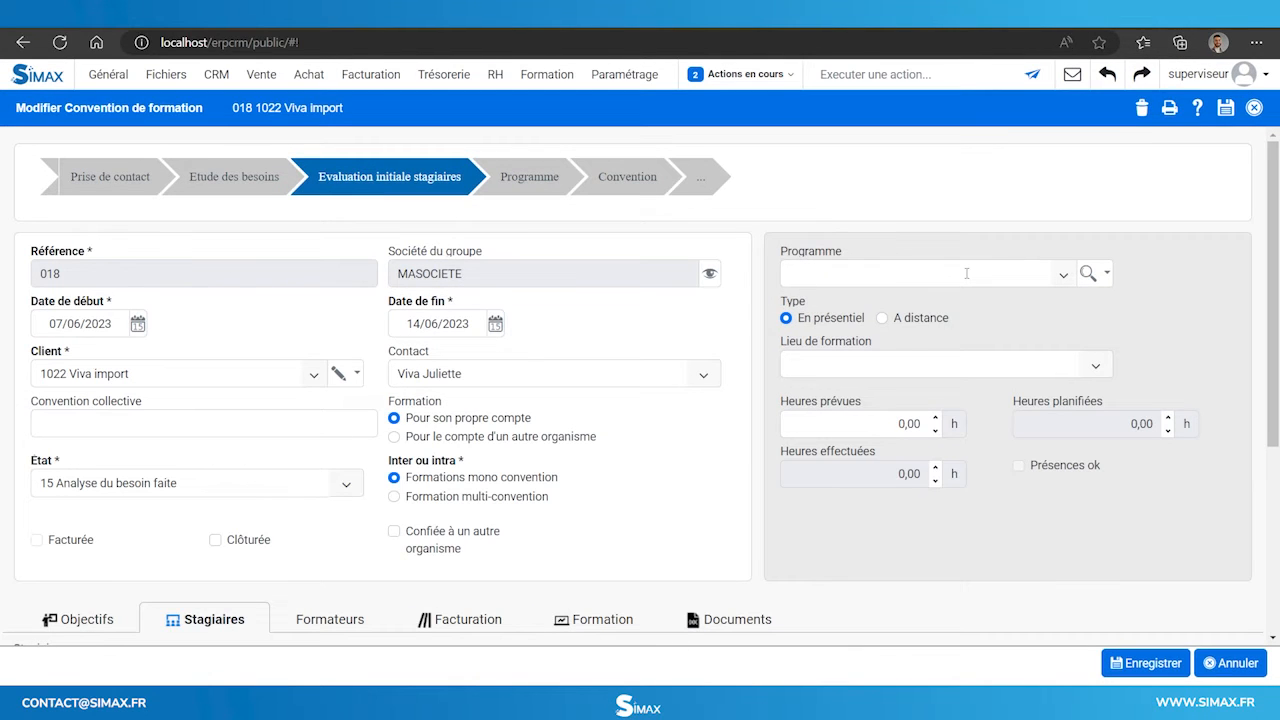
{"action": "left_click", "coordinate": [966, 273]}
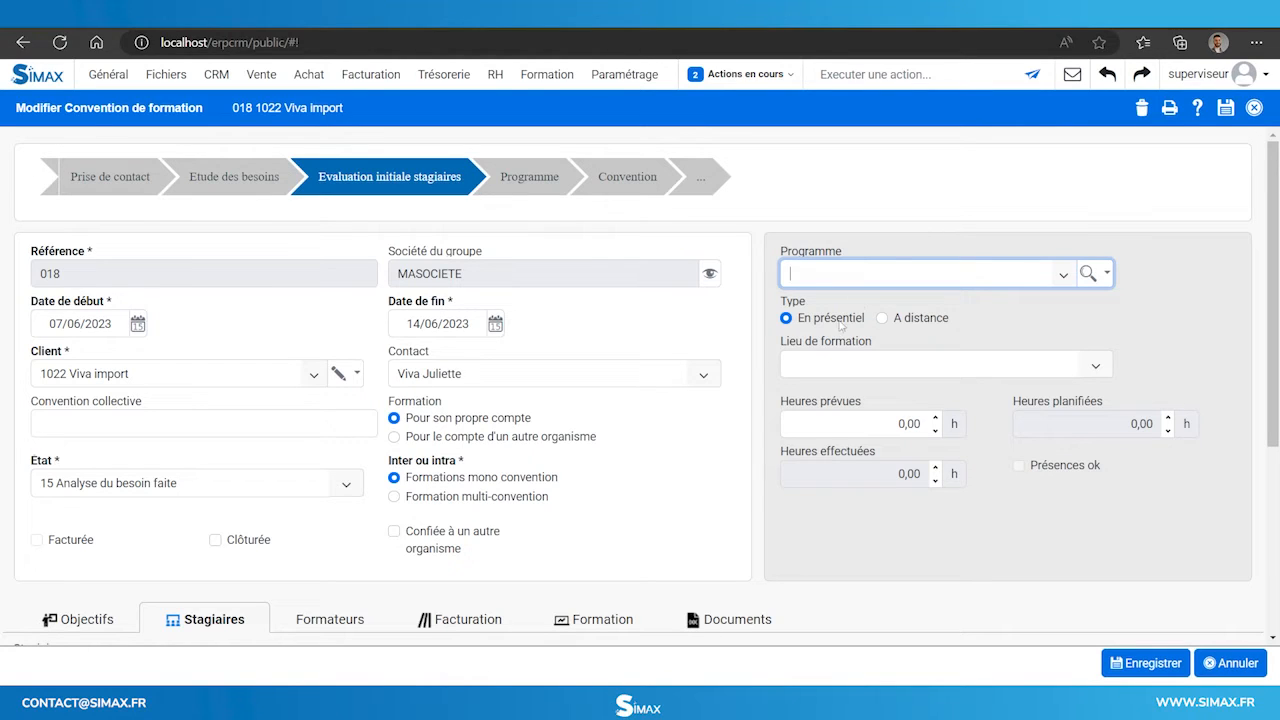
{"action": "left_click", "coordinate": [883, 283]}
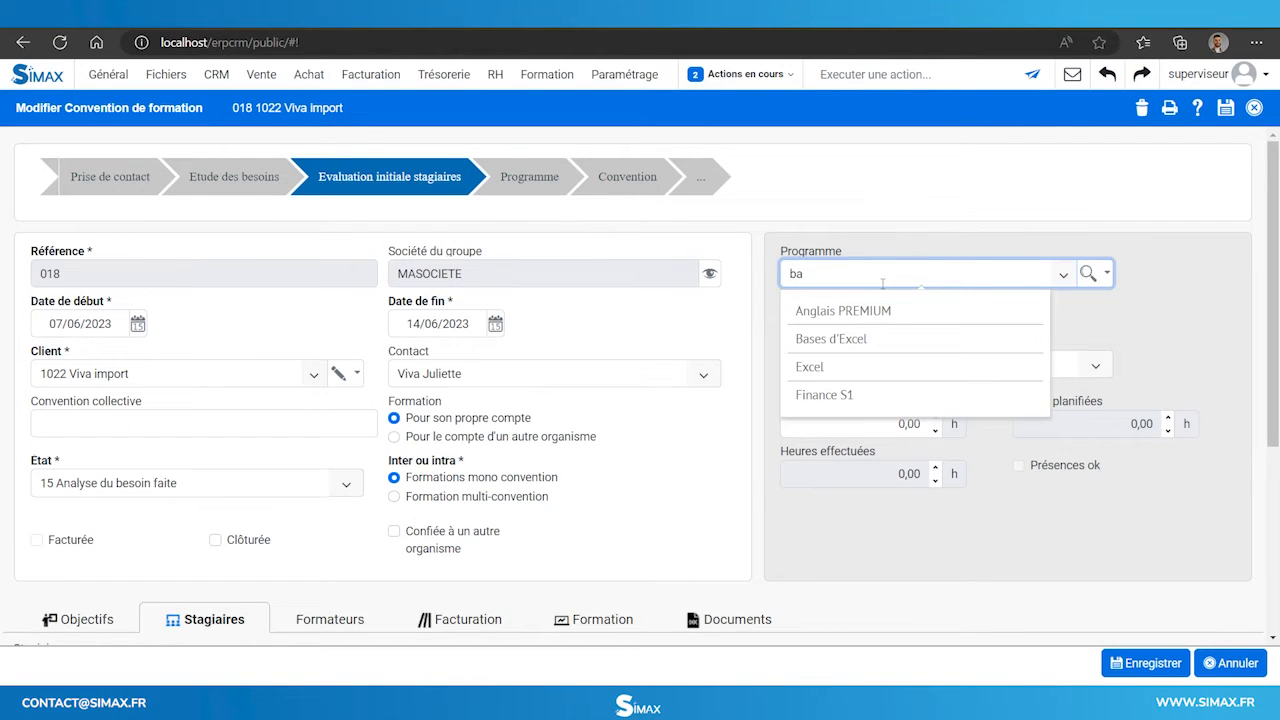
{"action": "left_click", "coordinate": [825, 310]}
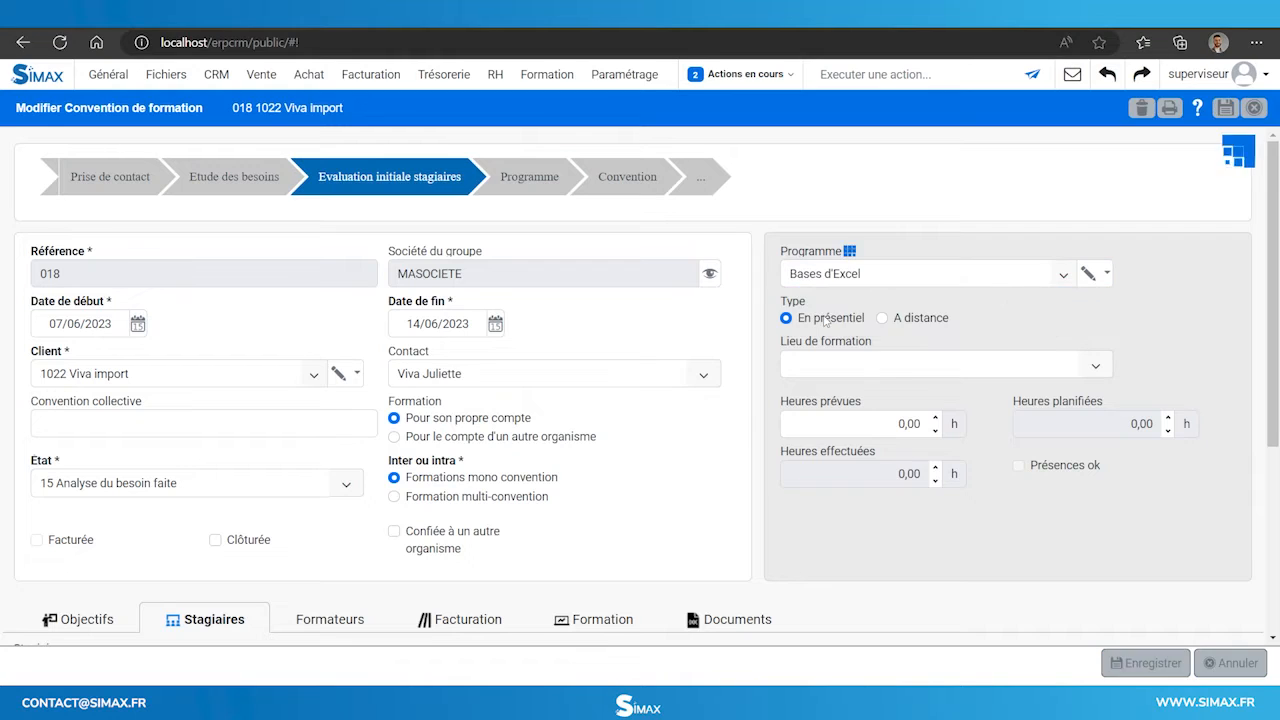
{"action": "left_click", "coordinate": [1095, 366]}
{"action": "left_click", "coordinate": [799, 494]}
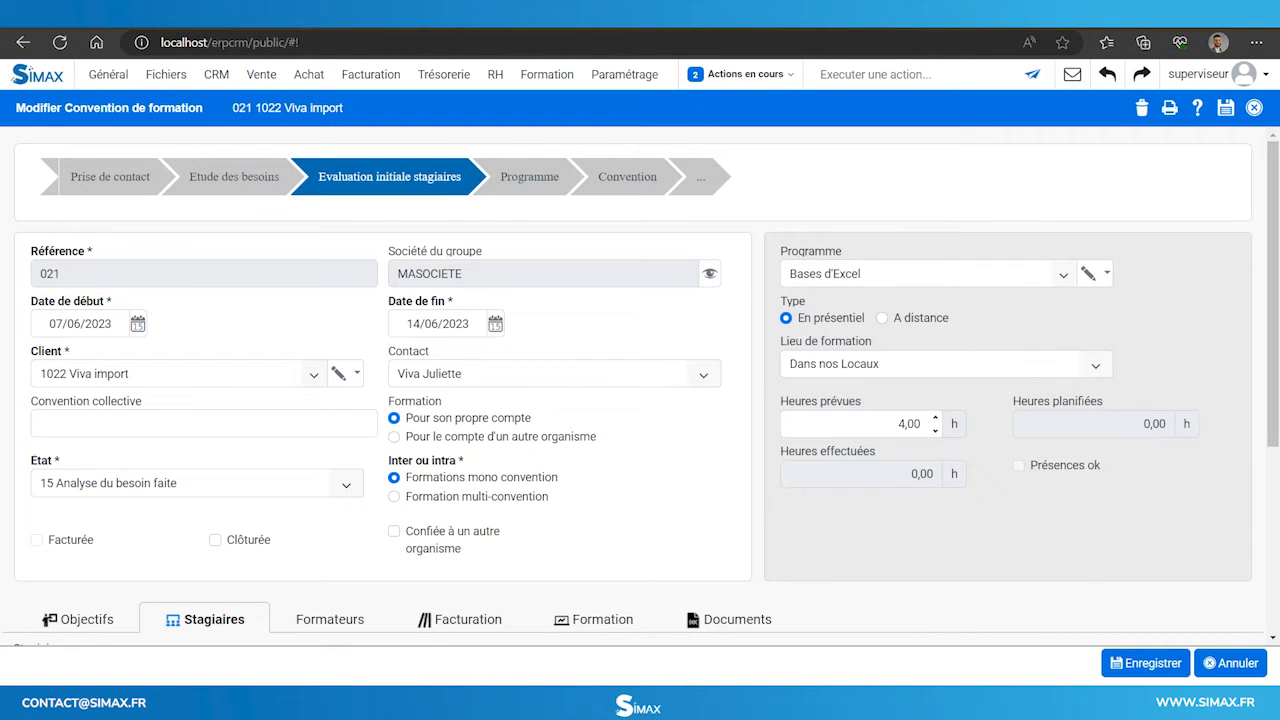
{"action": "left_click", "coordinate": [1133, 670]}
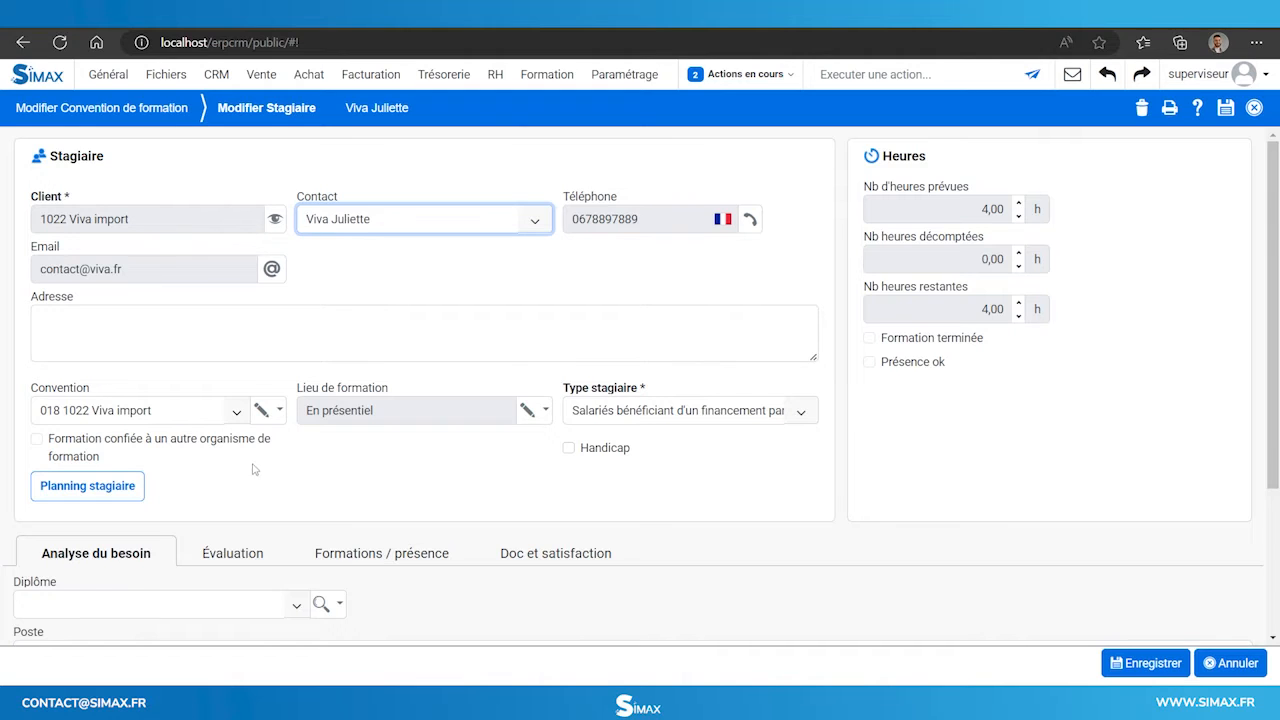
Rate the trainee's starting level on 'Apprendre à filtrer, trier' as Non acquis.
{"action": "scroll", "coordinate": [252, 466], "scroll_direction": "down", "scroll_amount": 2}
{"action": "left_click", "coordinate": [232, 406]}
{"action": "scroll", "coordinate": [232, 406], "scroll_direction": "down", "scroll_amount": 1}
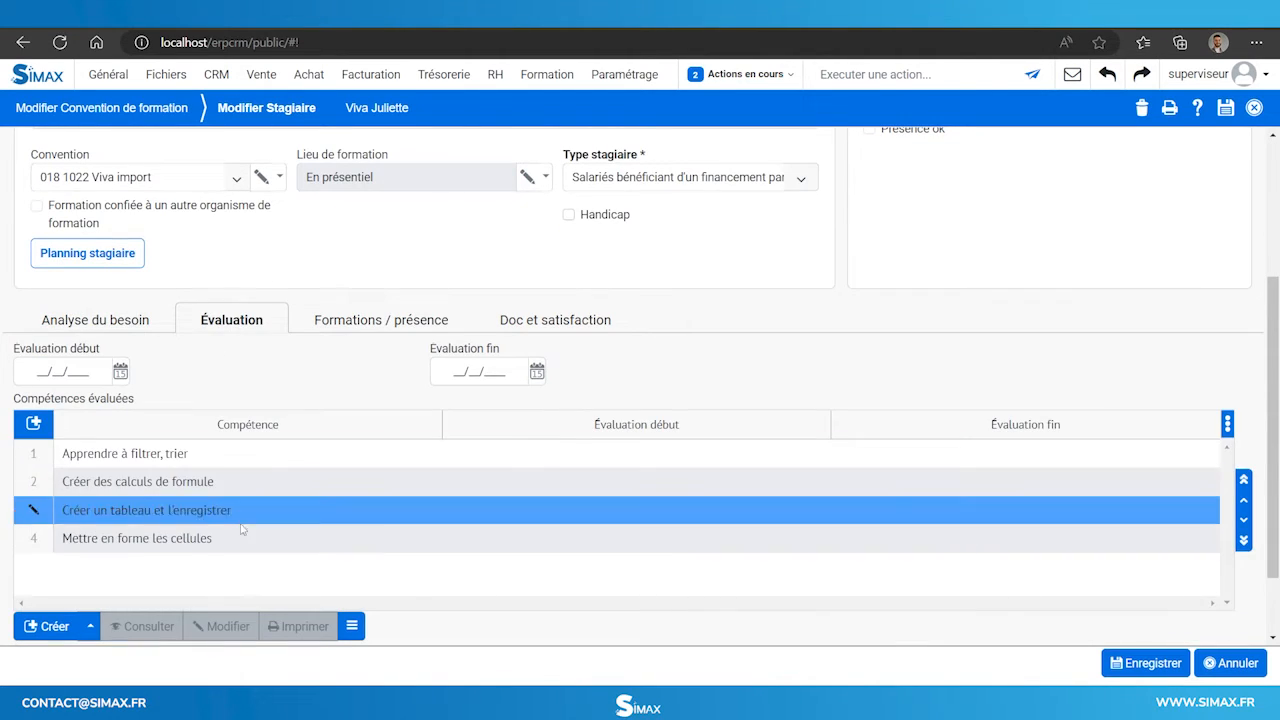
{"action": "left_click", "coordinate": [166, 463]}
{"action": "double_click", "coordinate": [166, 463]}
{"action": "left_click", "coordinate": [19, 210]}
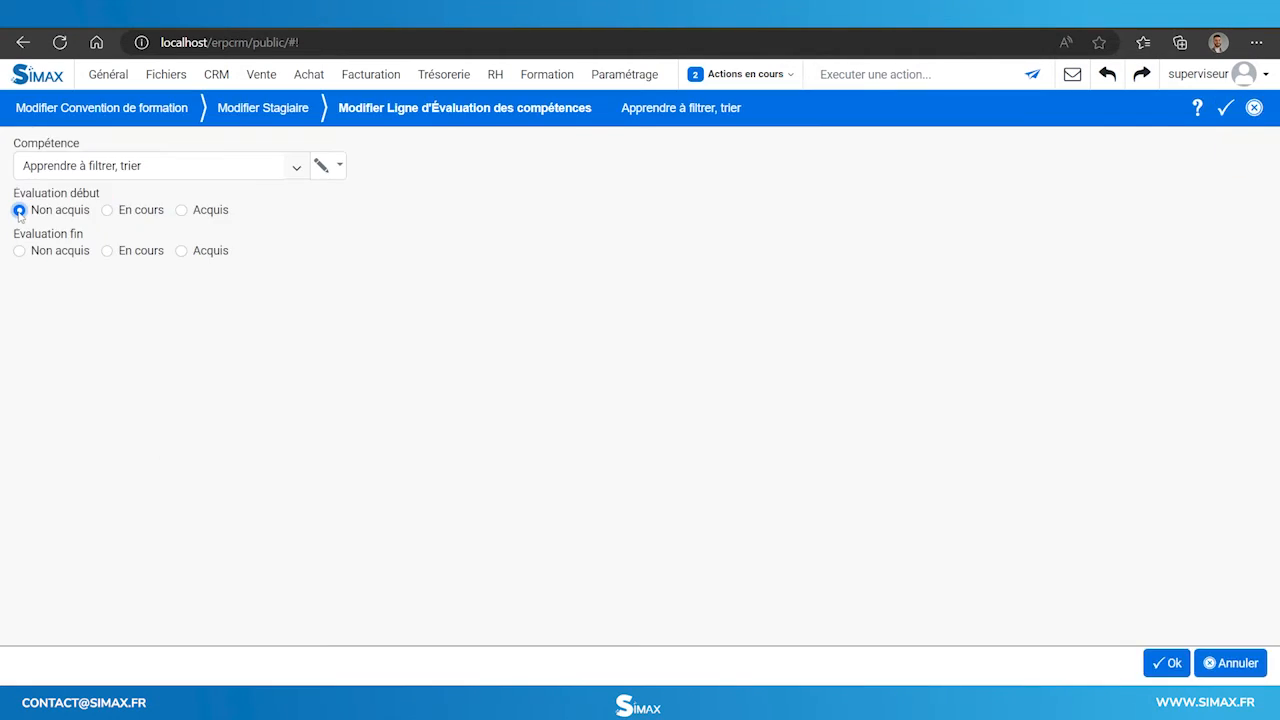
{"action": "left_click", "coordinate": [1166, 663]}
Rate 'Créer des calculs de formule' En cours and the third competence Non acquis, then save.
{"action": "left_click", "coordinate": [36, 485]}
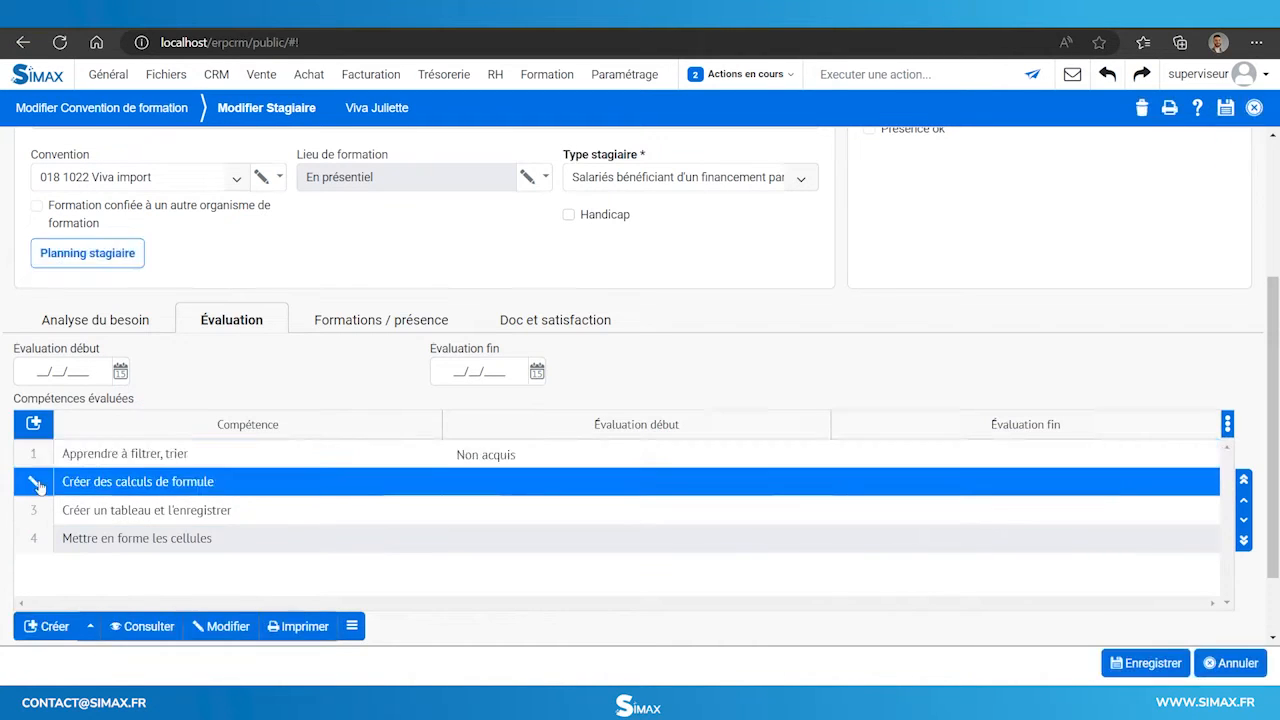
{"action": "left_click", "coordinate": [326, 469]}
{"action": "left_click", "coordinate": [320, 537]}
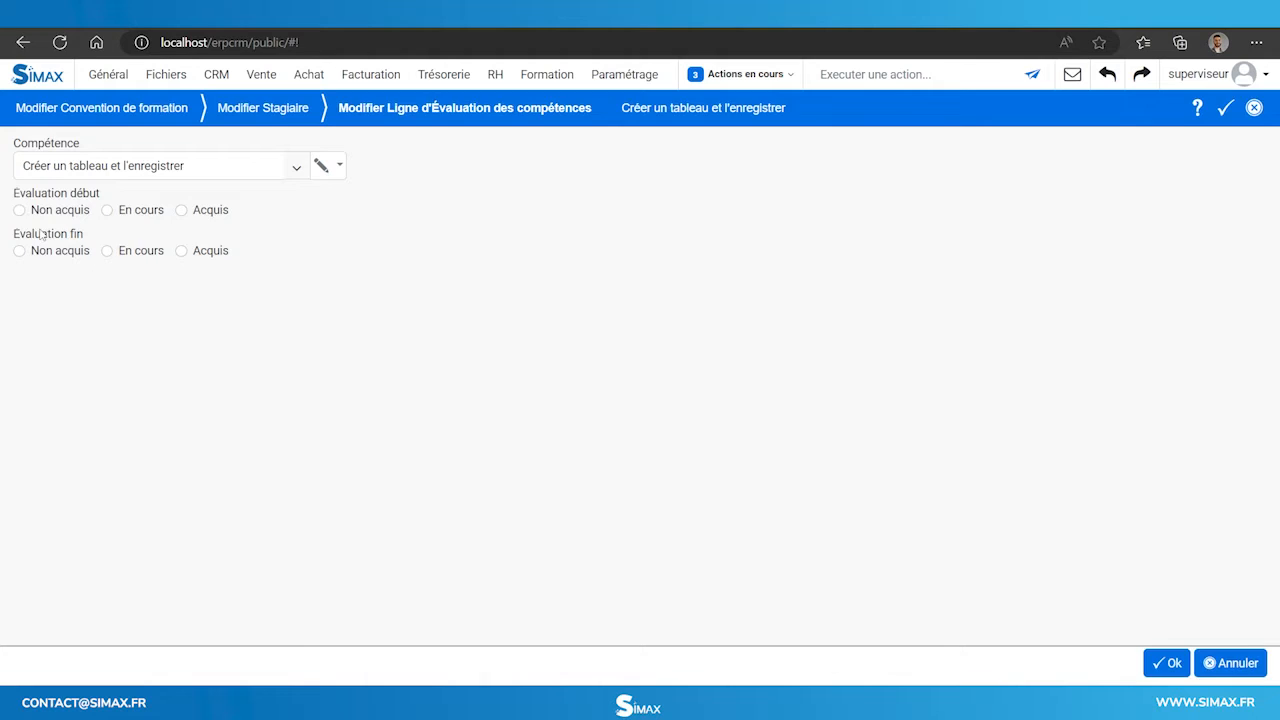
{"action": "left_click", "coordinate": [19, 210]}
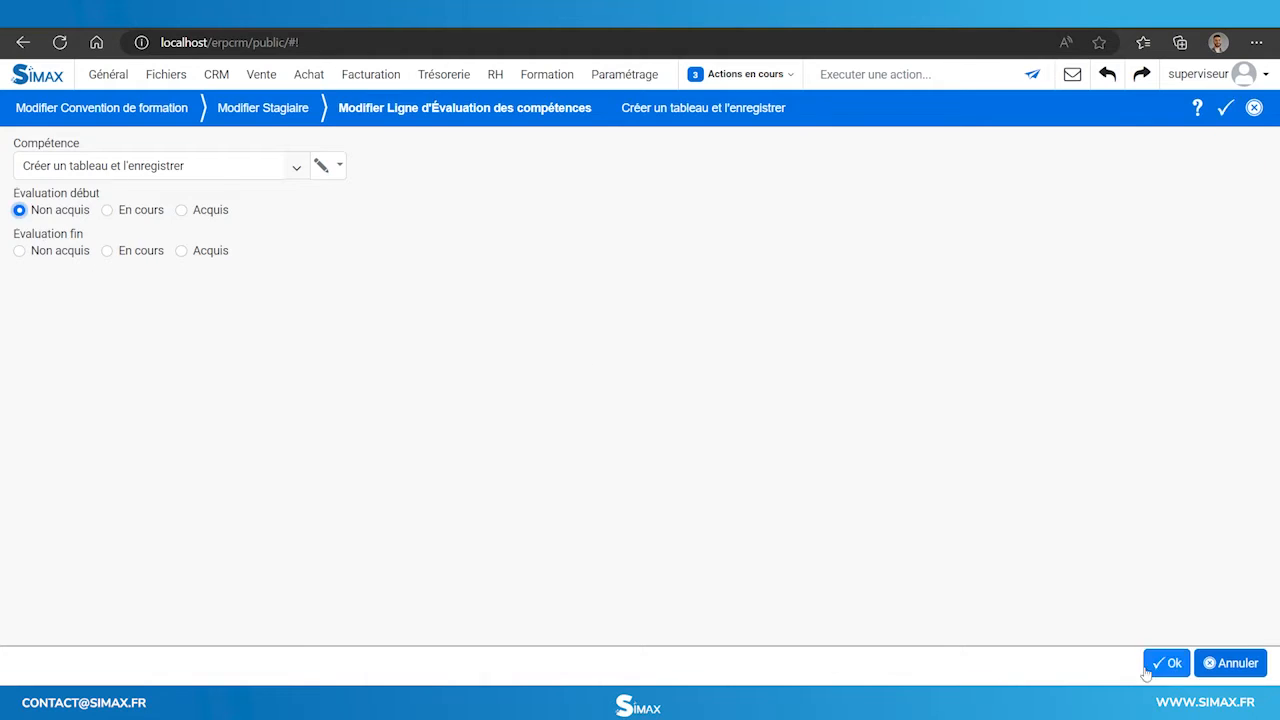
{"action": "left_click", "coordinate": [1166, 663]}
{"action": "left_click", "coordinate": [497, 540]}
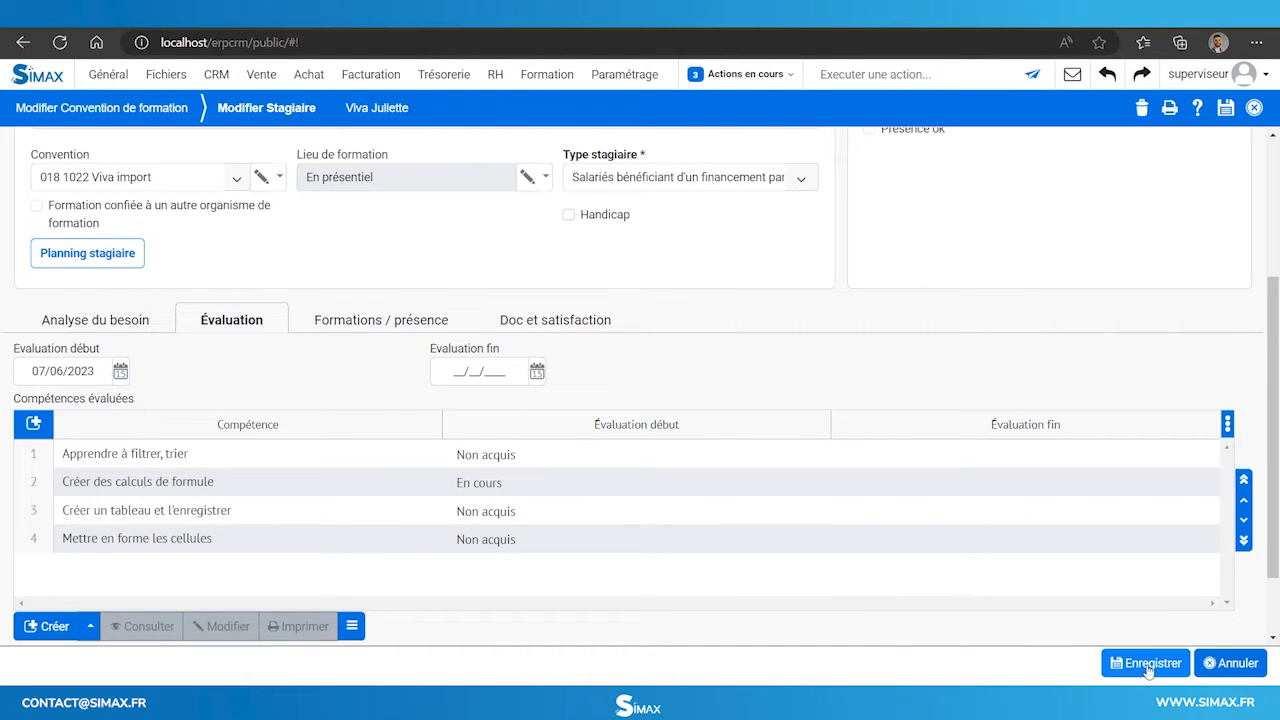
{"action": "scroll", "coordinate": [905, 510], "scroll_direction": "up", "scroll_amount": 3}
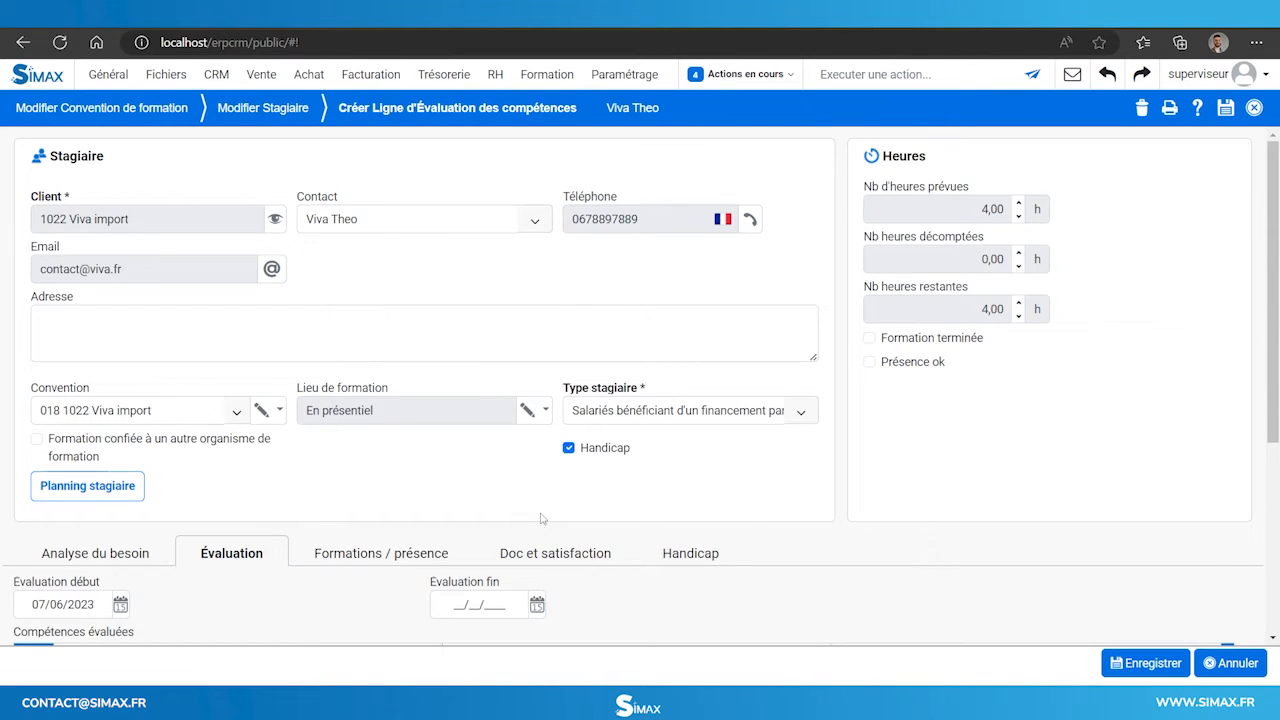
{"action": "scroll", "coordinate": [497, 607], "scroll_direction": "down", "scroll_amount": 3}
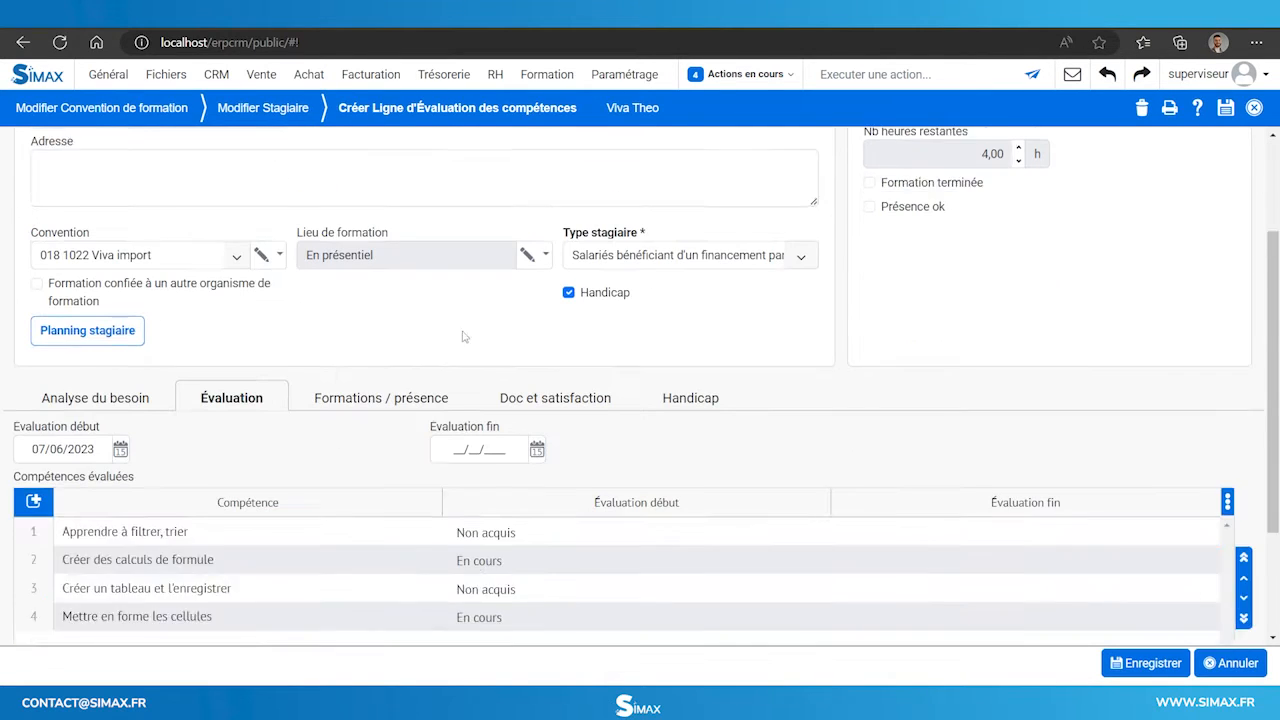
{"action": "left_click", "coordinate": [1146, 663]}
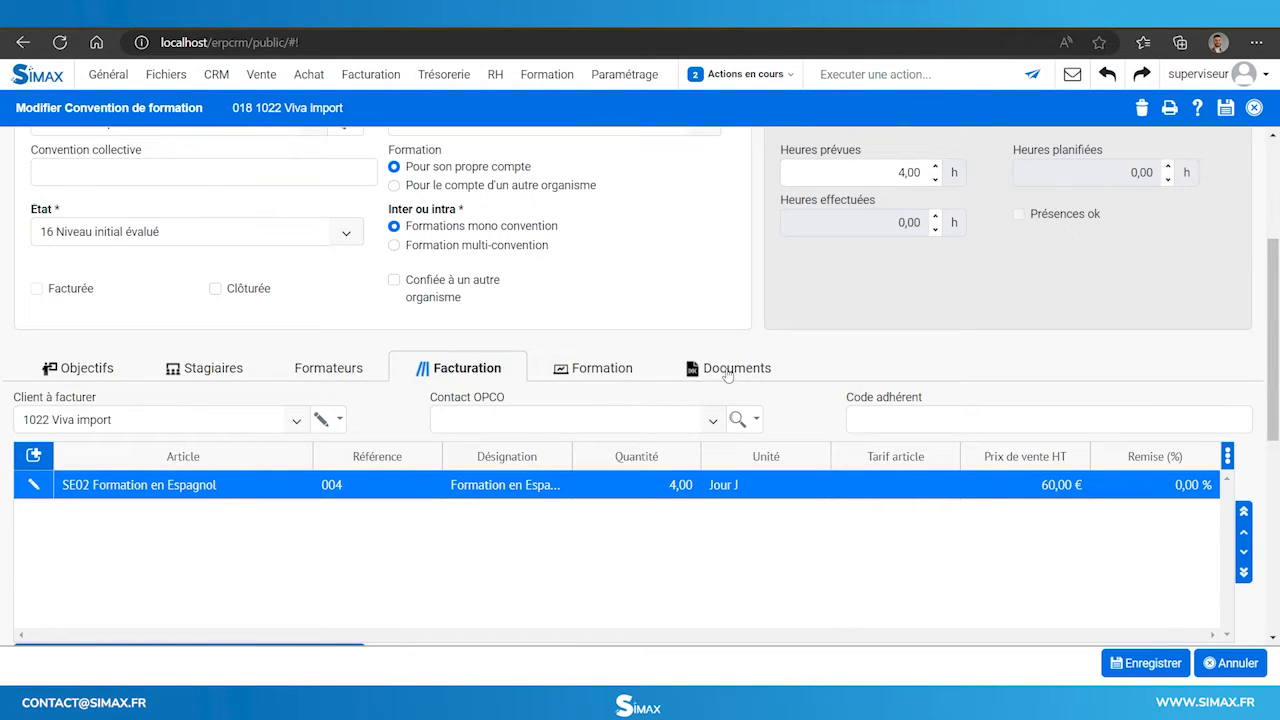
Send the training programme to the client and confirm.
{"action": "left_click", "coordinate": [728, 372]}
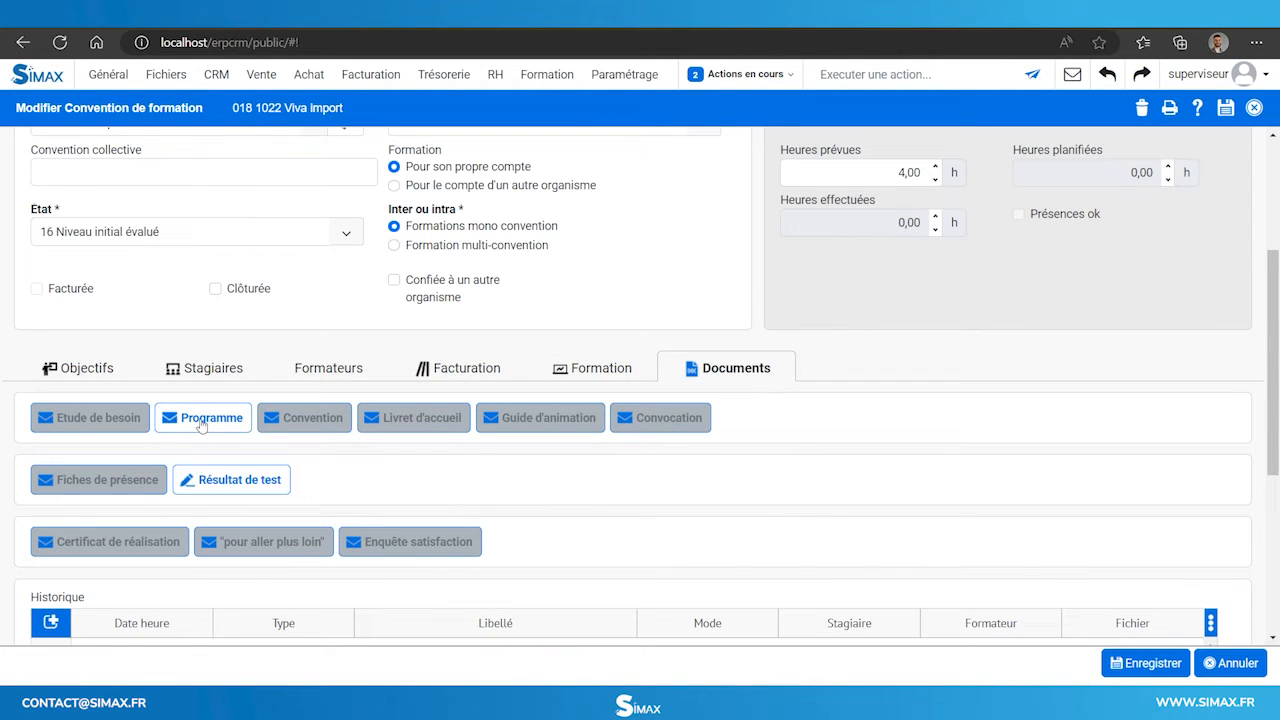
{"action": "left_click", "coordinate": [201, 420]}
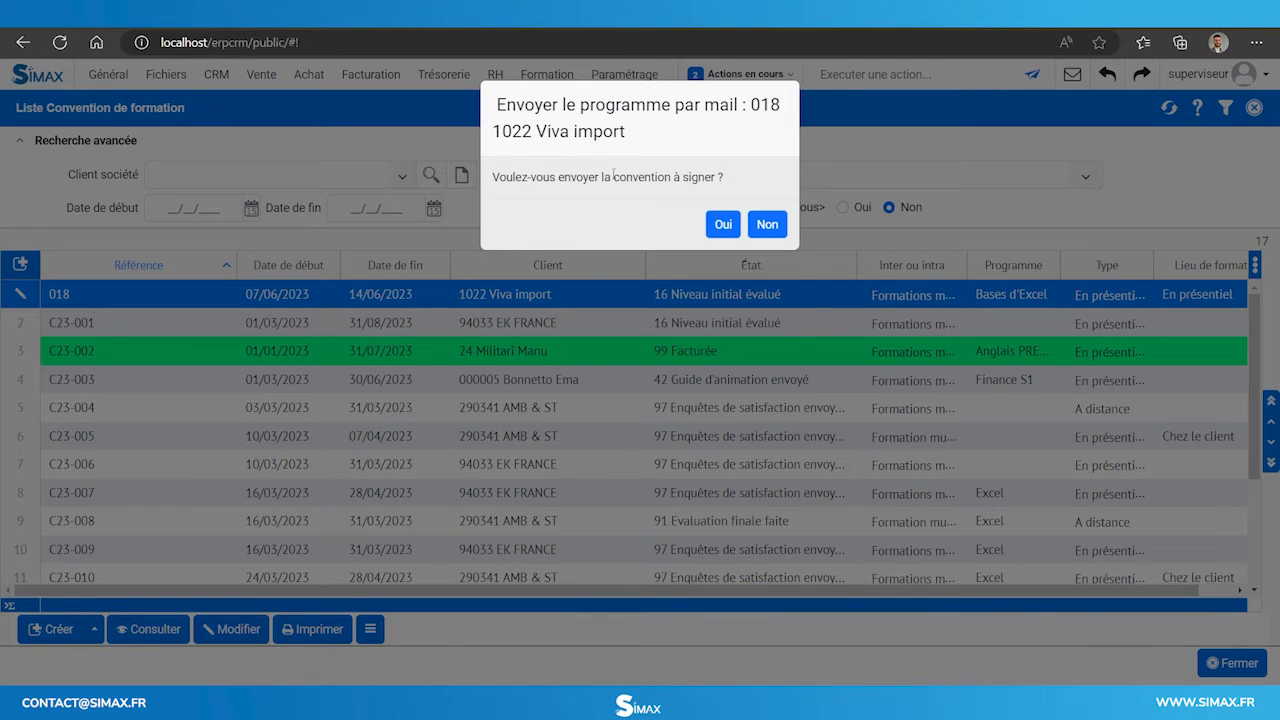
{"action": "left_click", "coordinate": [723, 224]}
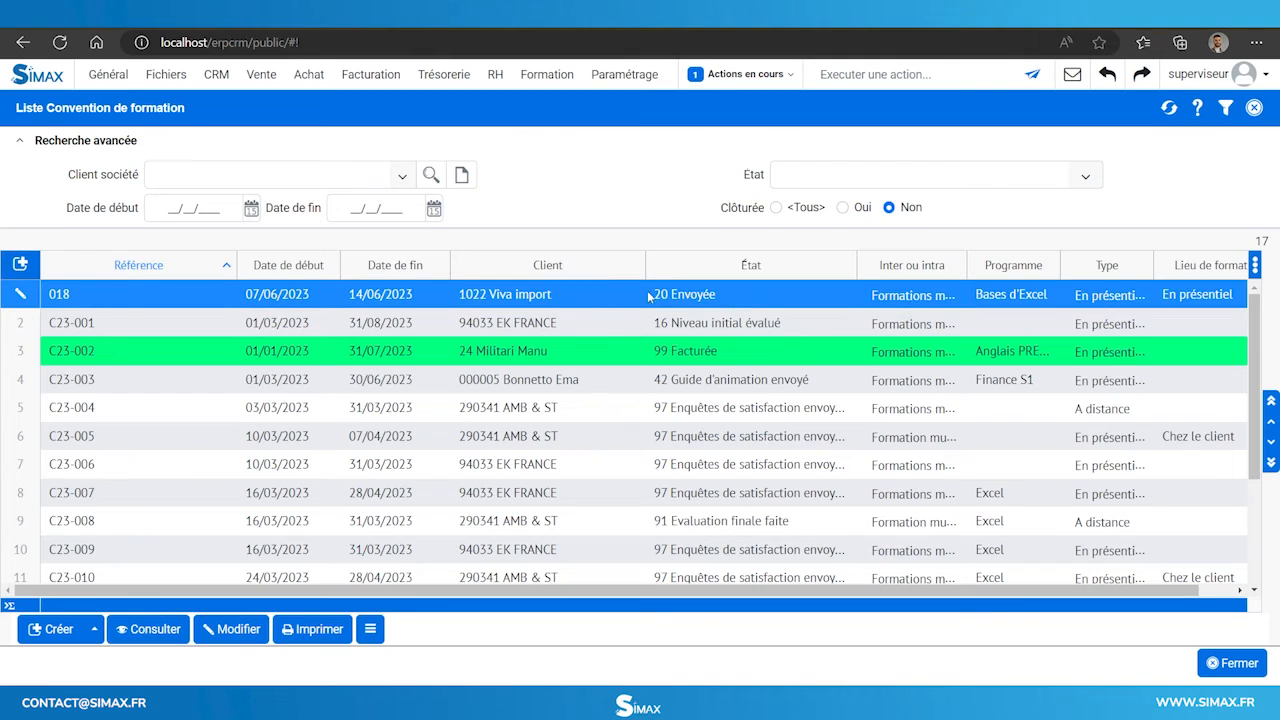
Attach signed convention SPRINTIS_1229443.pdf, then send the welcome booklet and facilitation guide.
{"action": "double_click", "coordinate": [746, 296]}
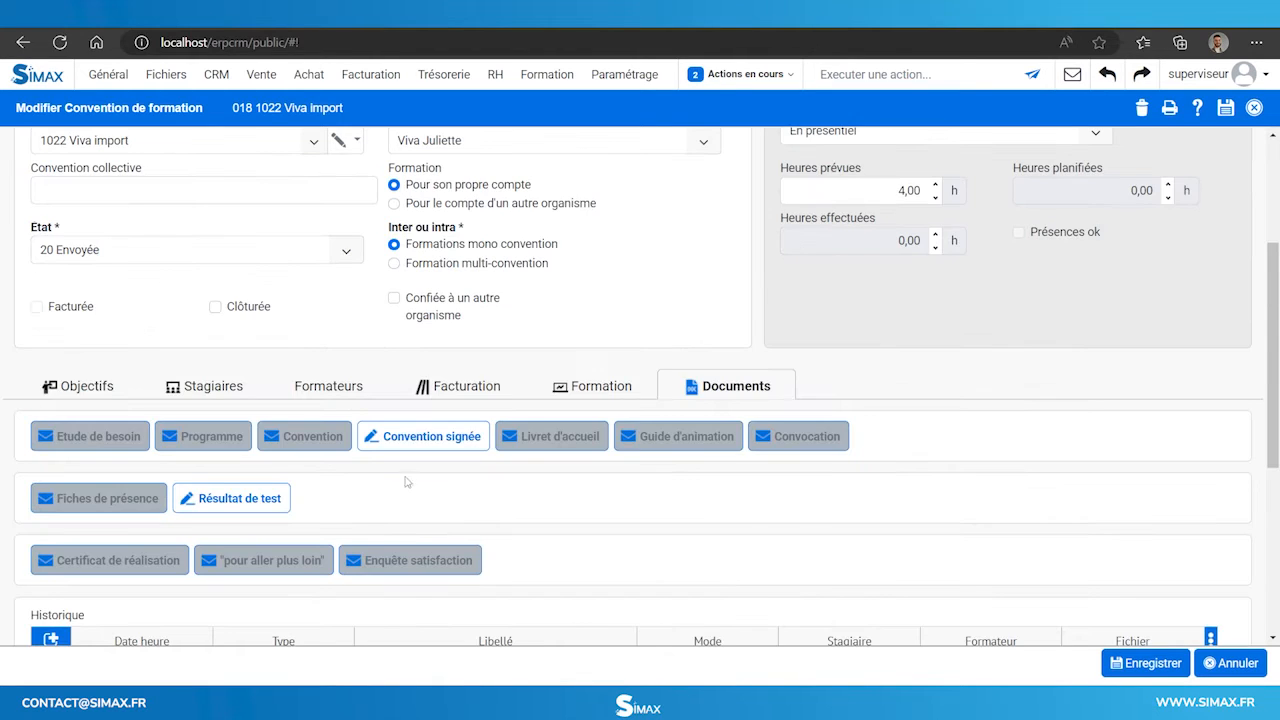
{"action": "scroll", "coordinate": [470, 485], "scroll_direction": "up", "scroll_amount": 5}
{"action": "scroll", "coordinate": [532, 475], "scroll_direction": "down", "scroll_amount": 1}
{"action": "scroll", "coordinate": [430, 581], "scroll_direction": "down", "scroll_amount": 2}
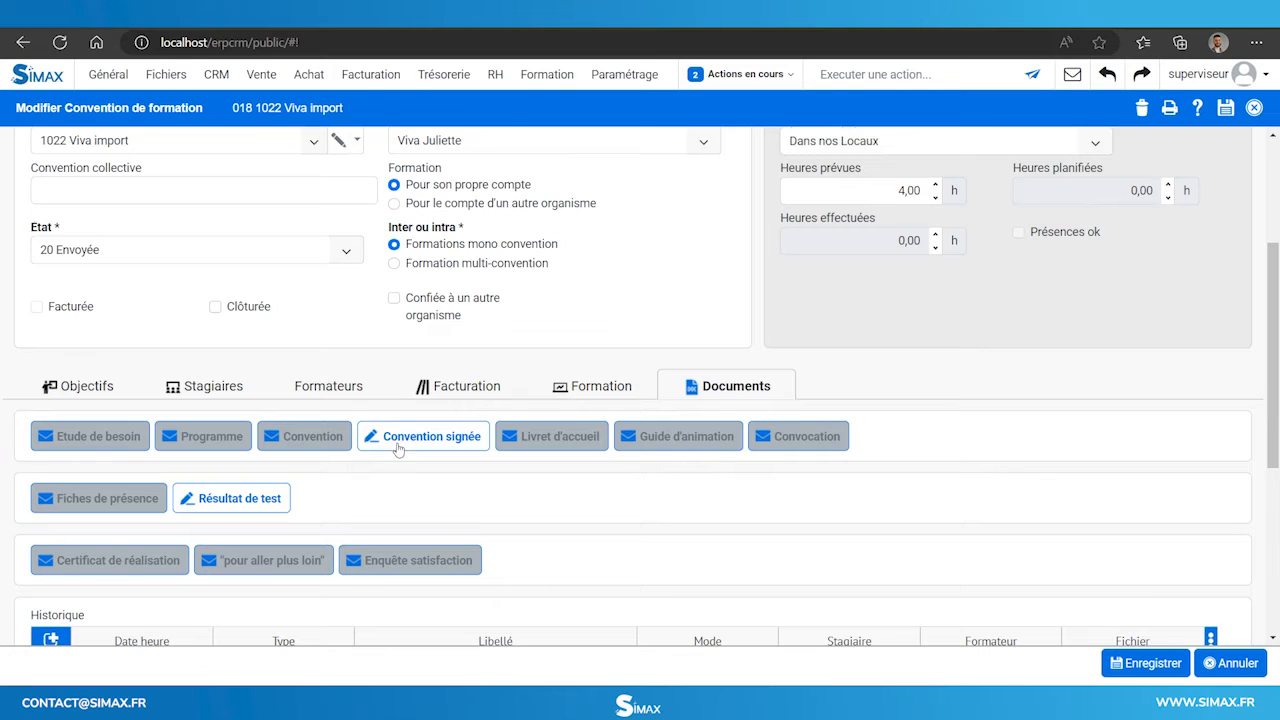
{"action": "left_click", "coordinate": [399, 445]}
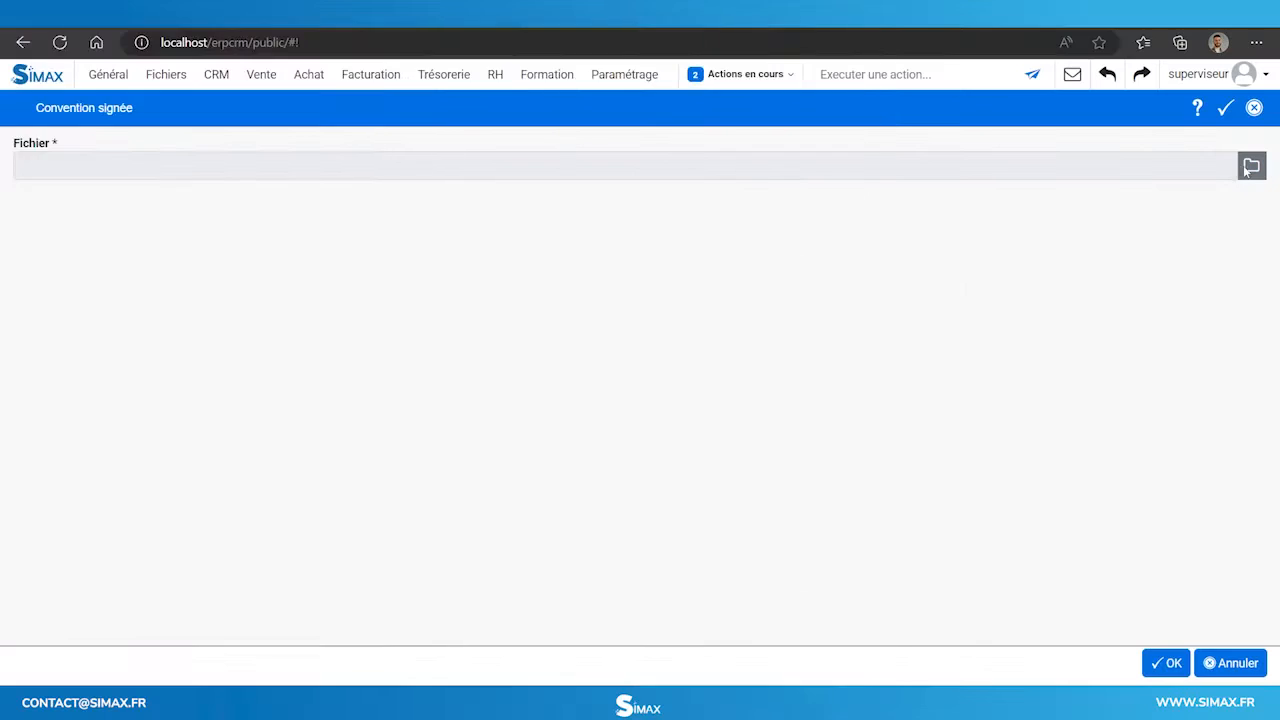
{"action": "left_click", "coordinate": [1251, 164]}
{"action": "left_click", "coordinate": [540, 272]}
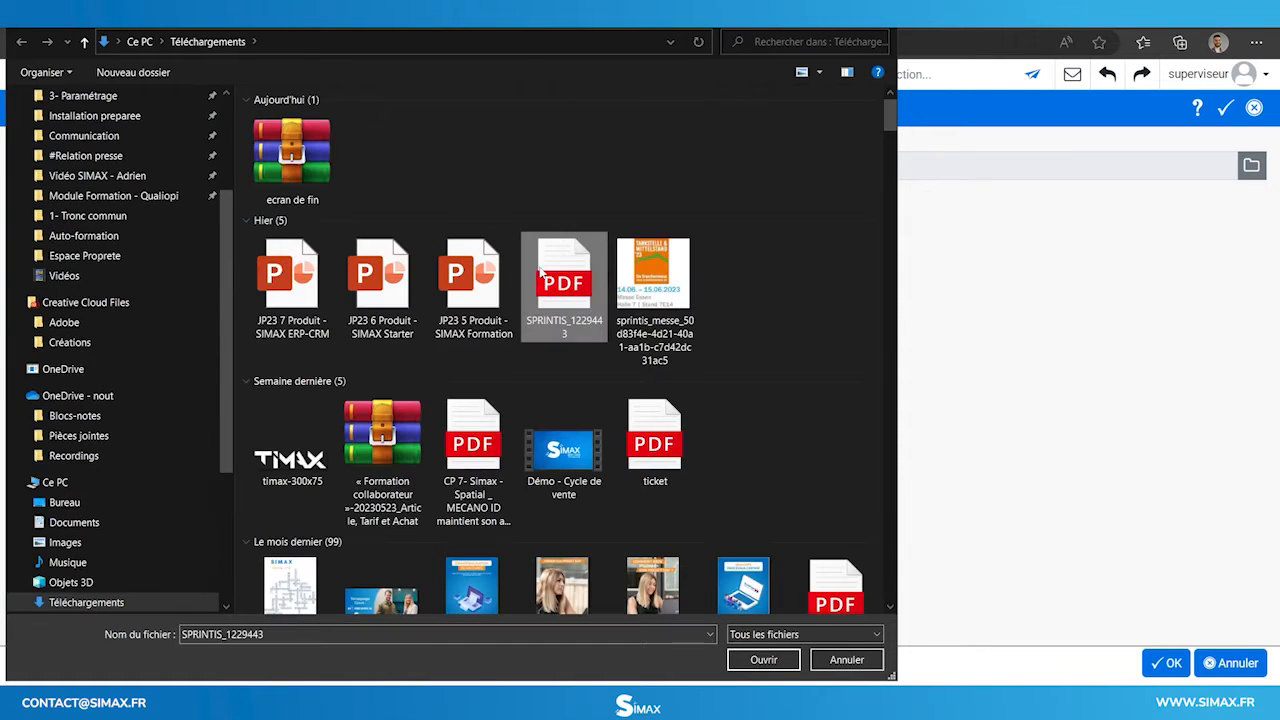
{"action": "left_click", "coordinate": [757, 661]}
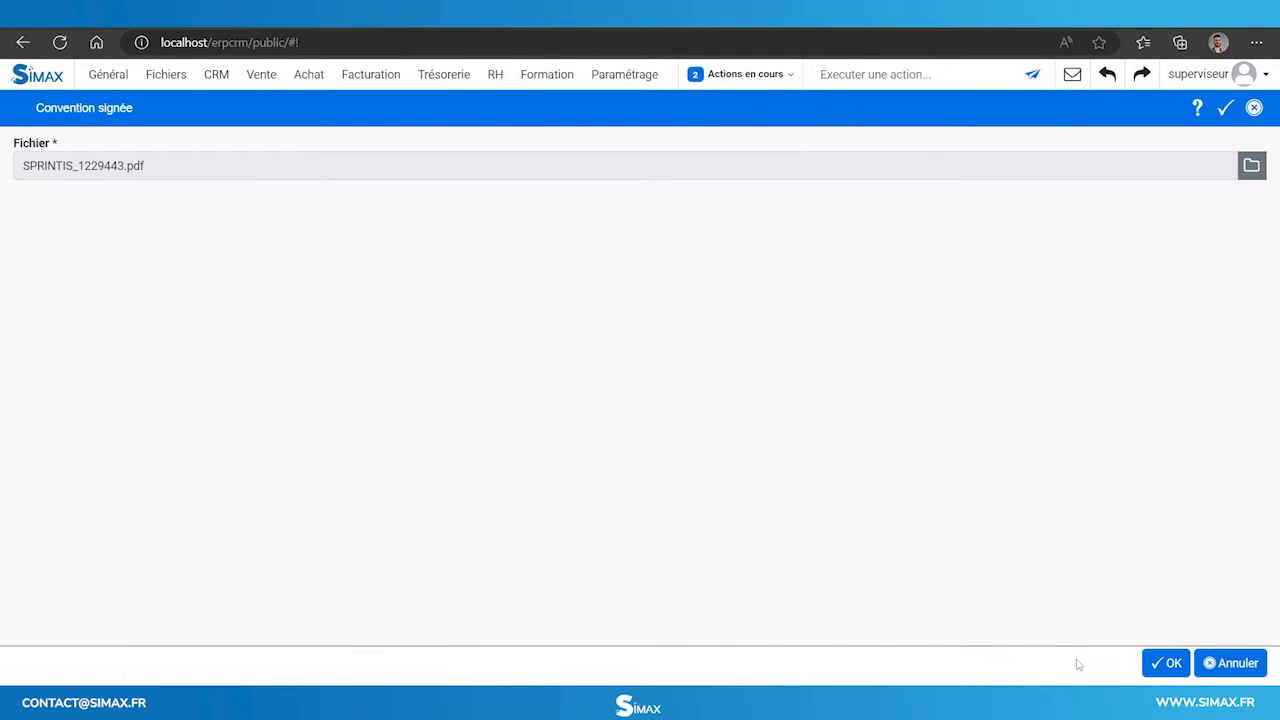
{"action": "left_click", "coordinate": [1158, 663]}
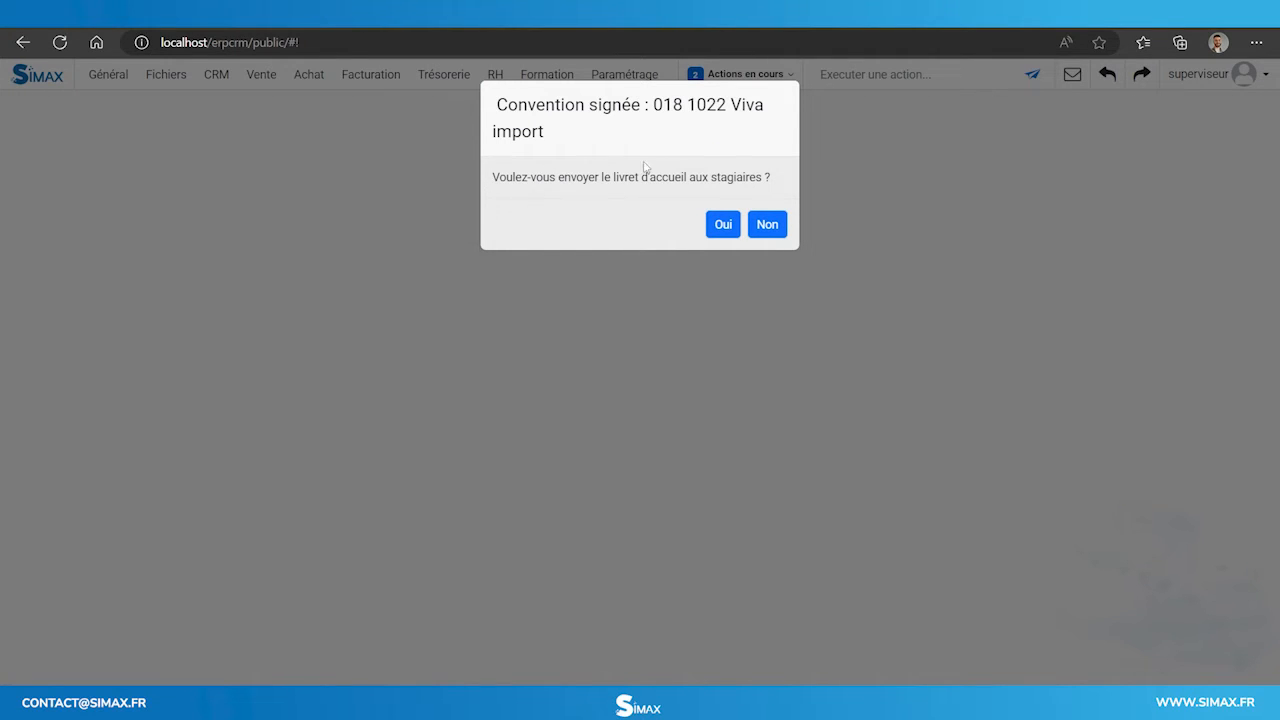
{"action": "left_click", "coordinate": [719, 231]}
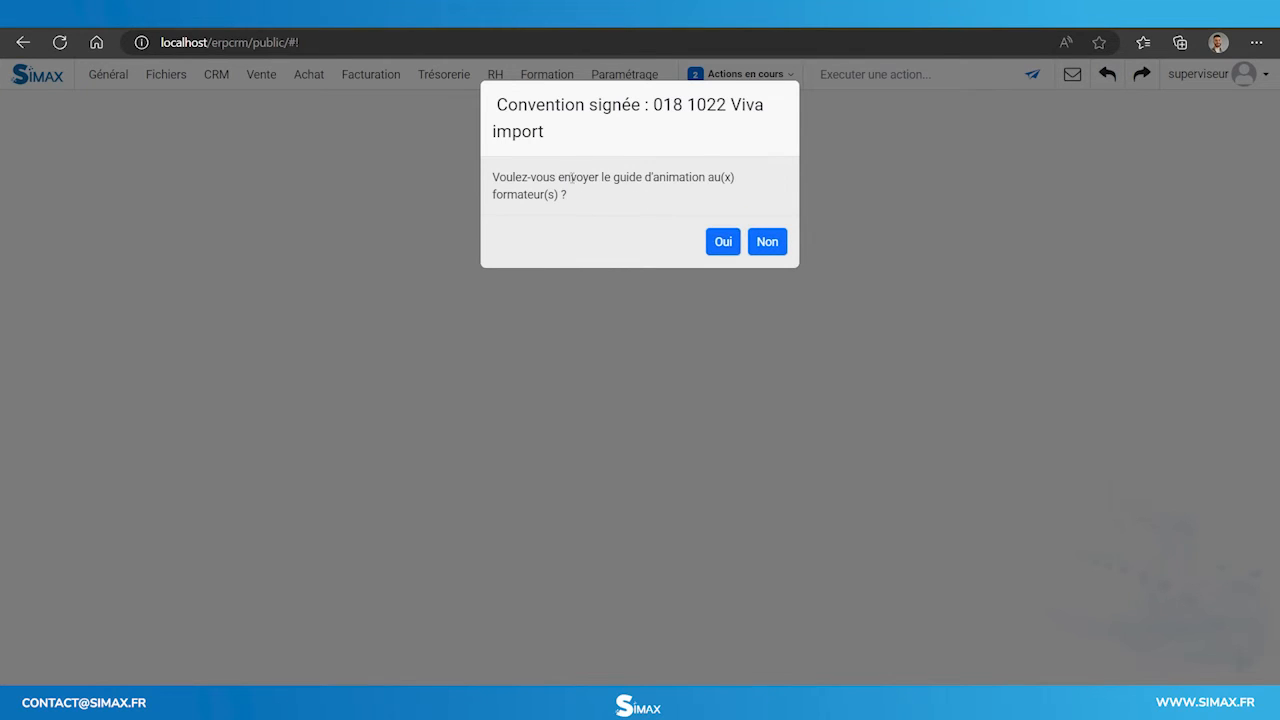
{"action": "left_click", "coordinate": [719, 243]}
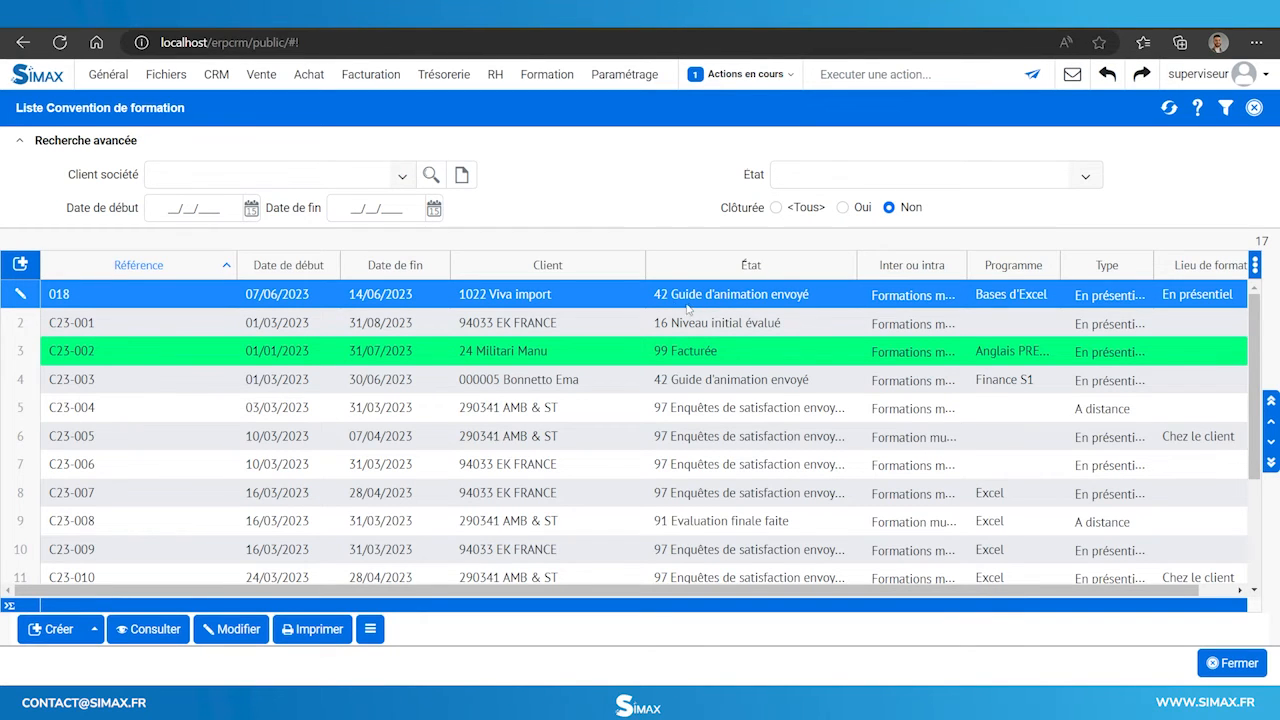
Create the first 09/06/2023 session running 08:00 to 10:00.
{"action": "double_click", "coordinate": [614, 293]}
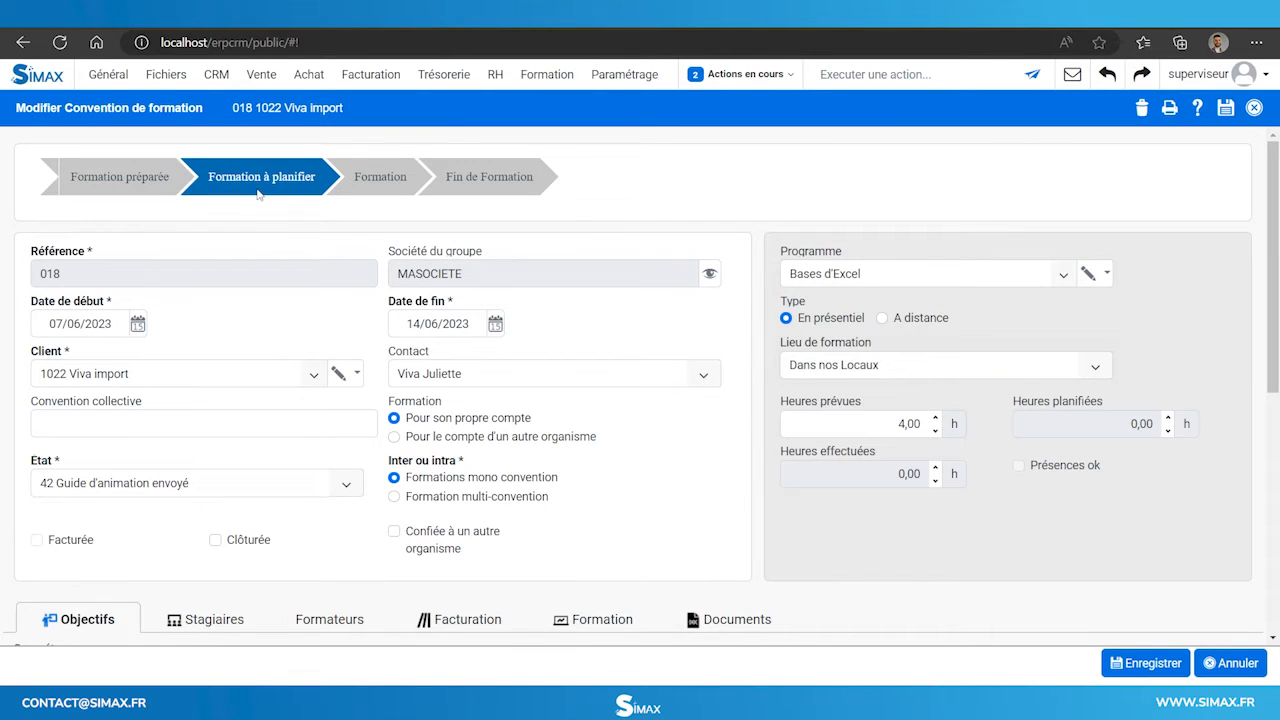
{"action": "scroll", "coordinate": [570, 418], "scroll_direction": "down", "scroll_amount": 2}
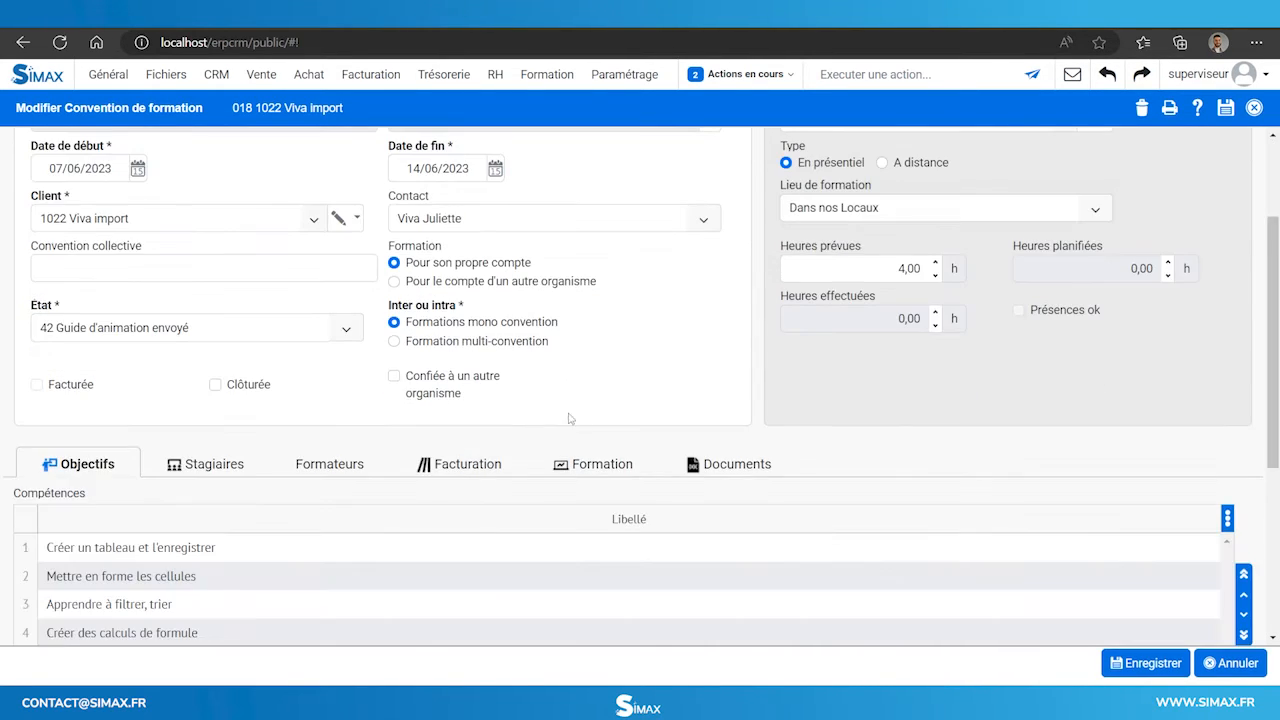
{"action": "left_click", "coordinate": [592, 474]}
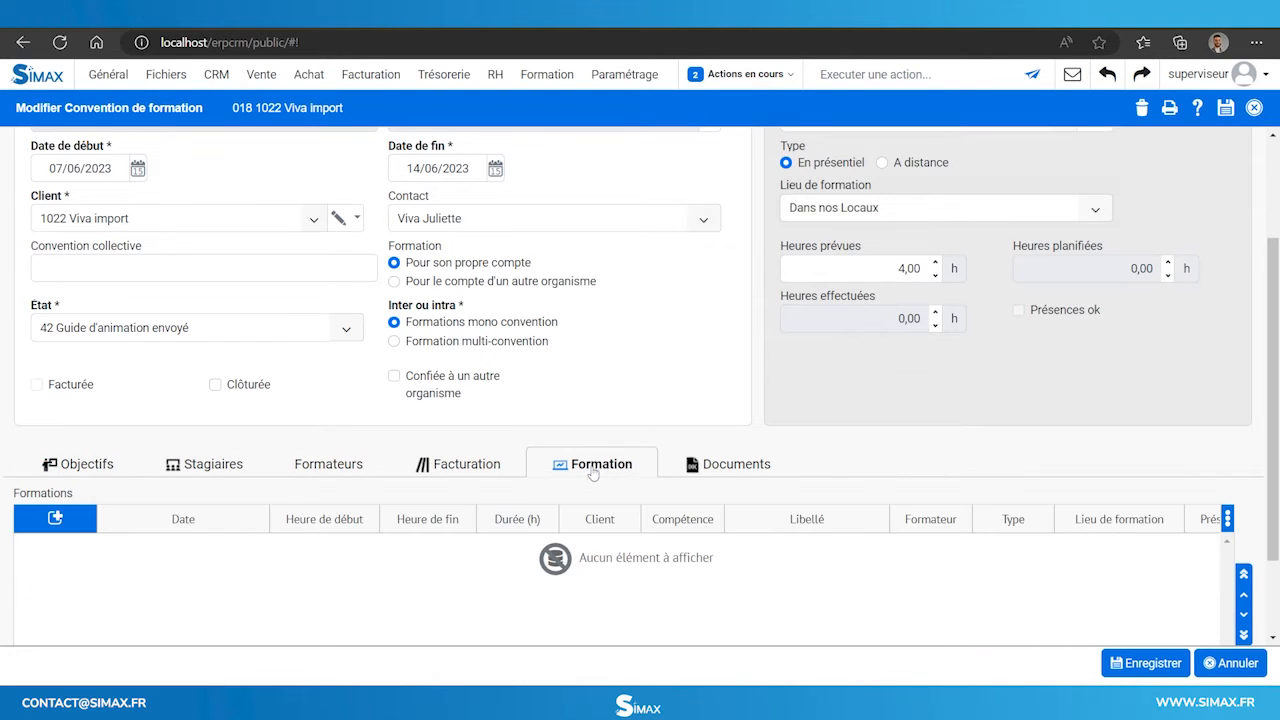
{"action": "scroll", "coordinate": [592, 474], "scroll_direction": "down", "scroll_amount": 2}
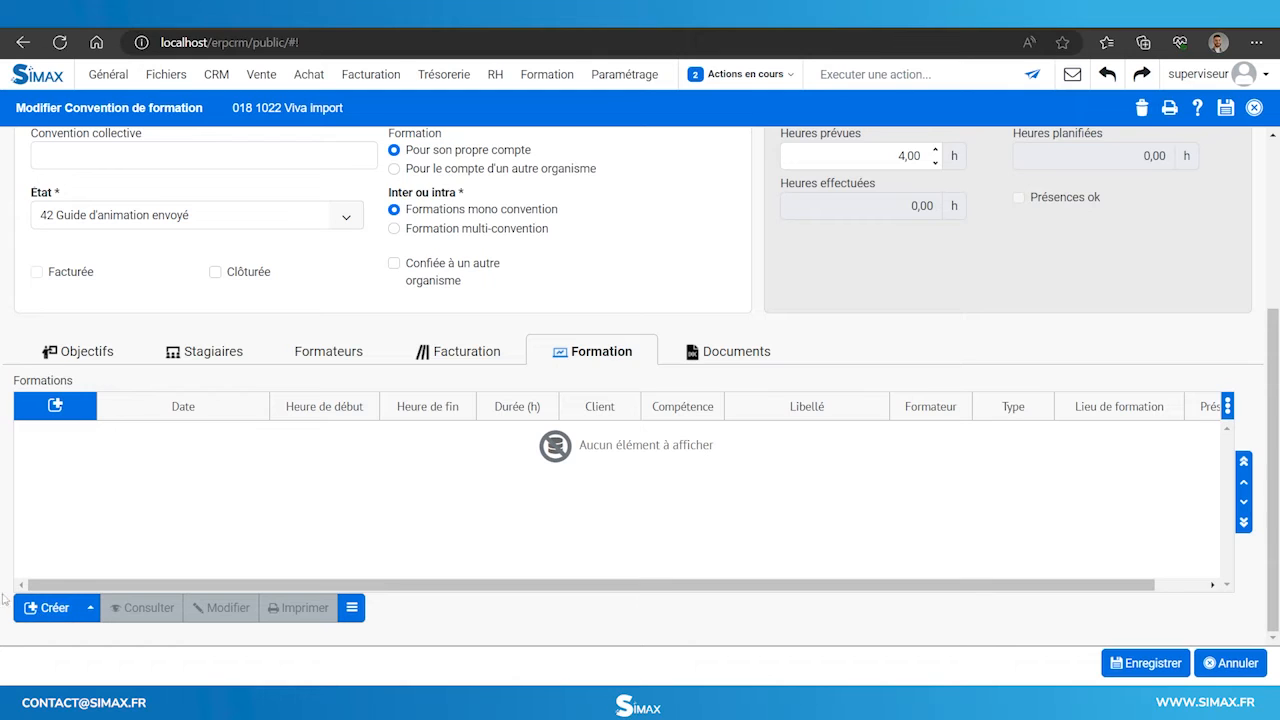
{"action": "left_click", "coordinate": [46, 610]}
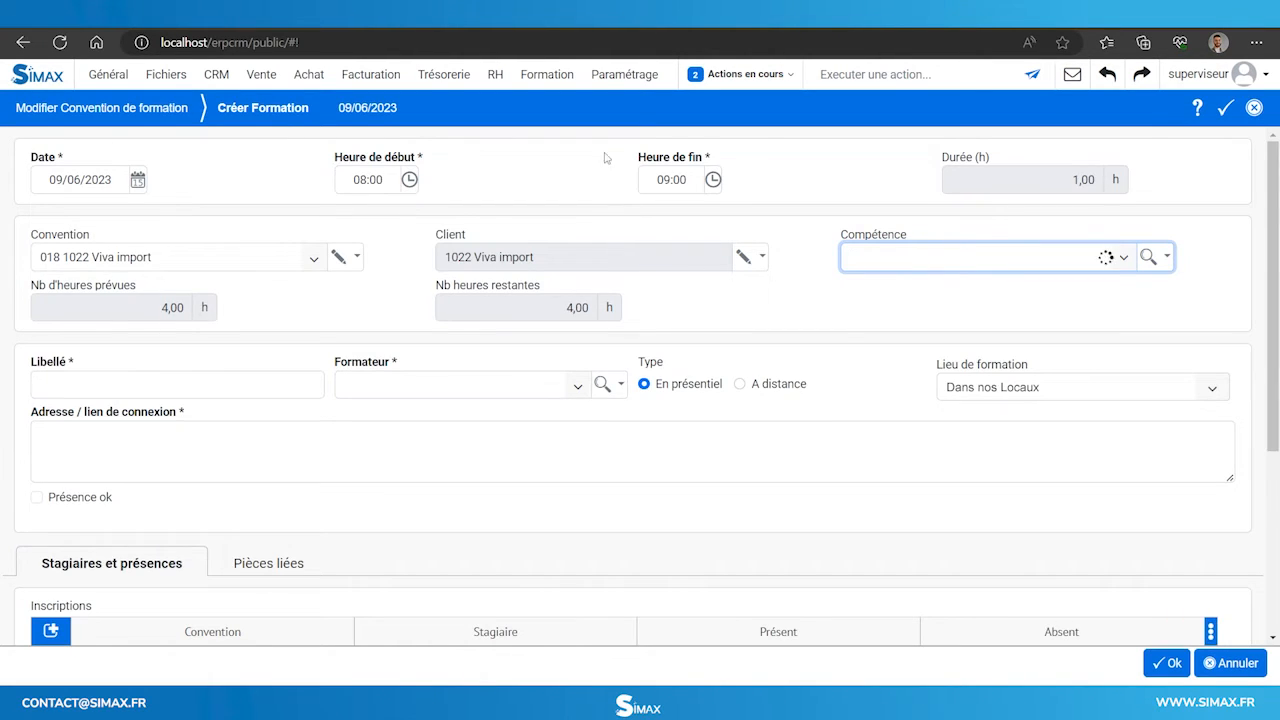
{"action": "left_click", "coordinate": [531, 193]}
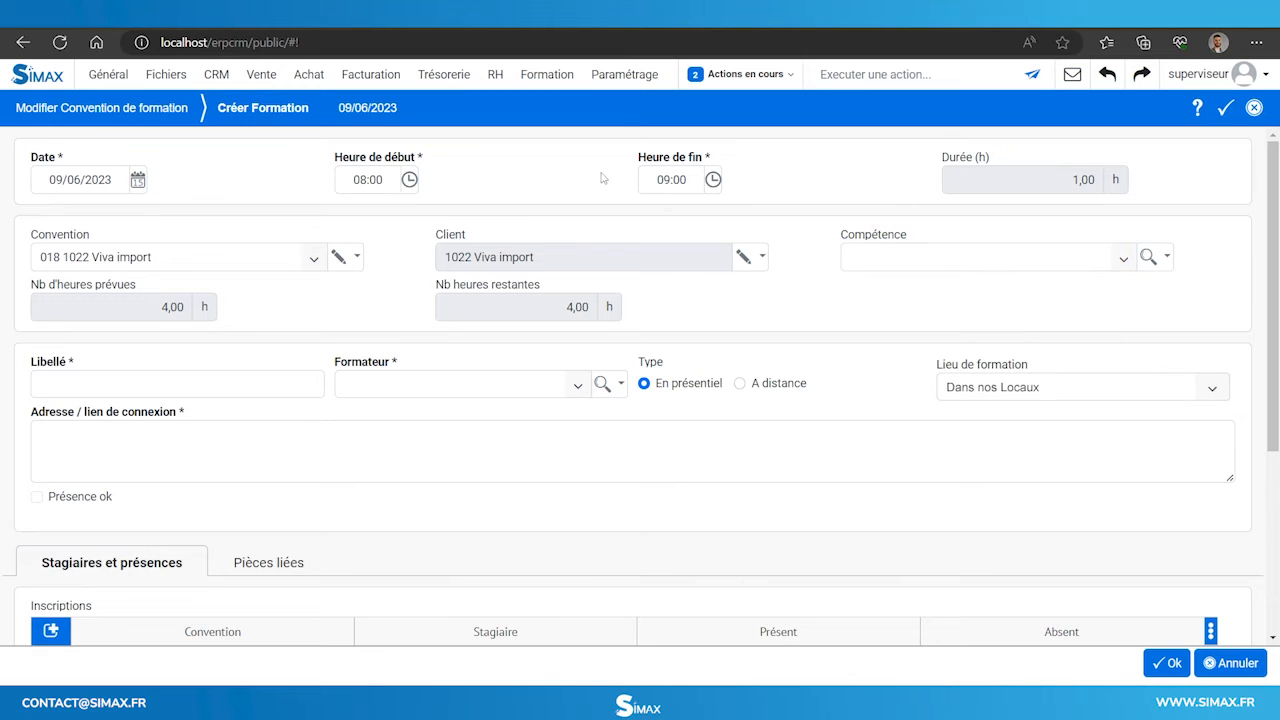
{"action": "left_click", "coordinate": [716, 183]}
{"action": "left_click", "coordinate": [732, 290]}
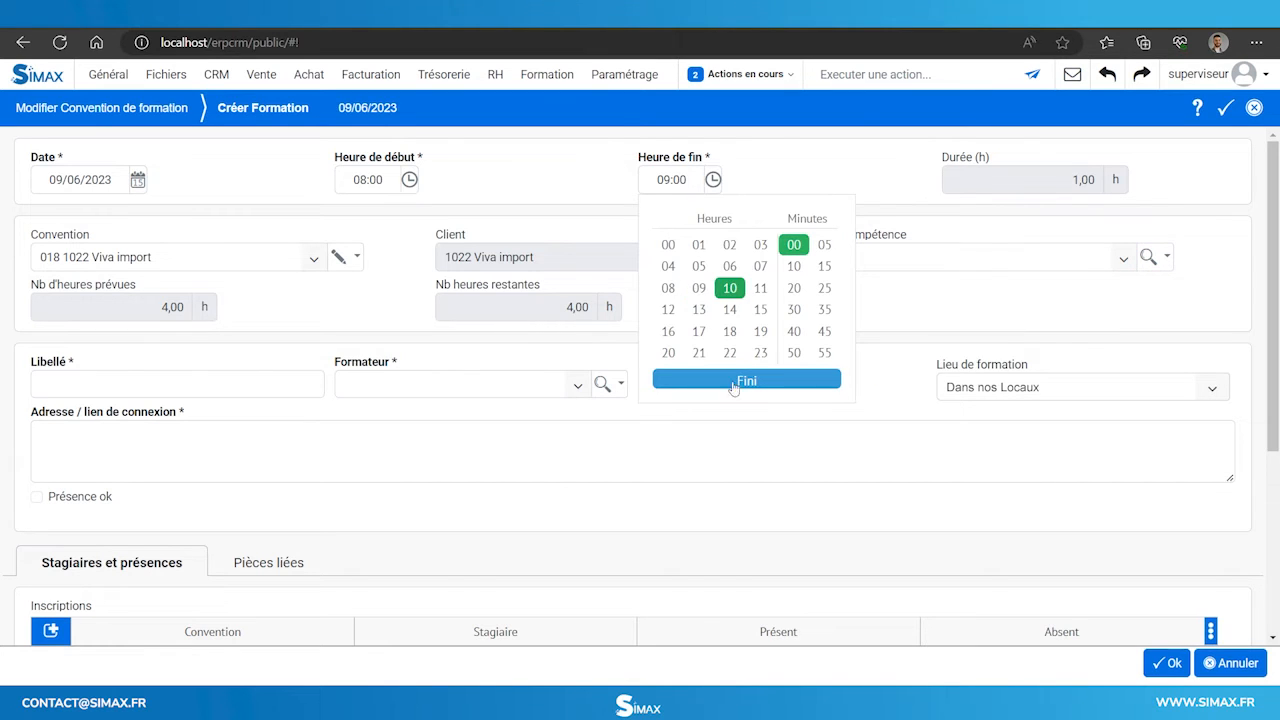
{"action": "left_click", "coordinate": [733, 381]}
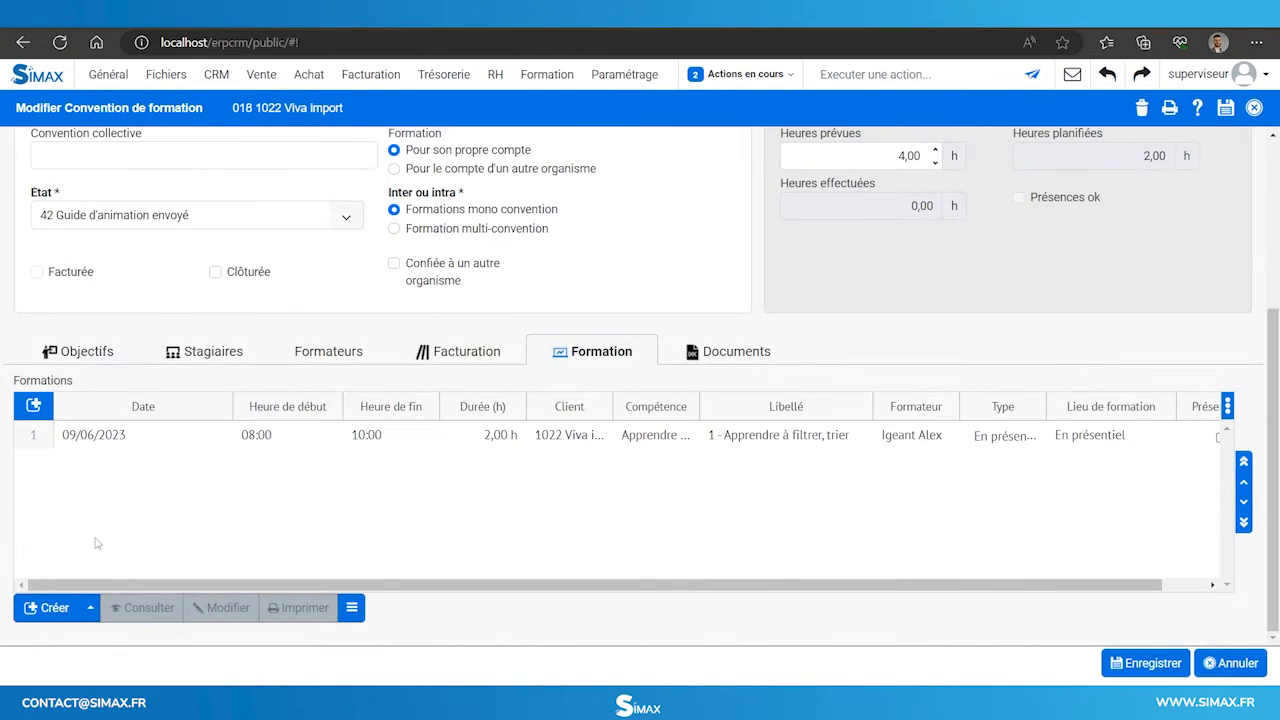
Add a 14:00–16:00 session '2 - Créer un tableau et l'enregistrer' with the suggested trainer.
{"action": "left_click", "coordinate": [40, 610]}
{"action": "left_click", "coordinate": [410, 181]}
{"action": "left_click", "coordinate": [396, 312]}
{"action": "left_click", "coordinate": [430, 381]}
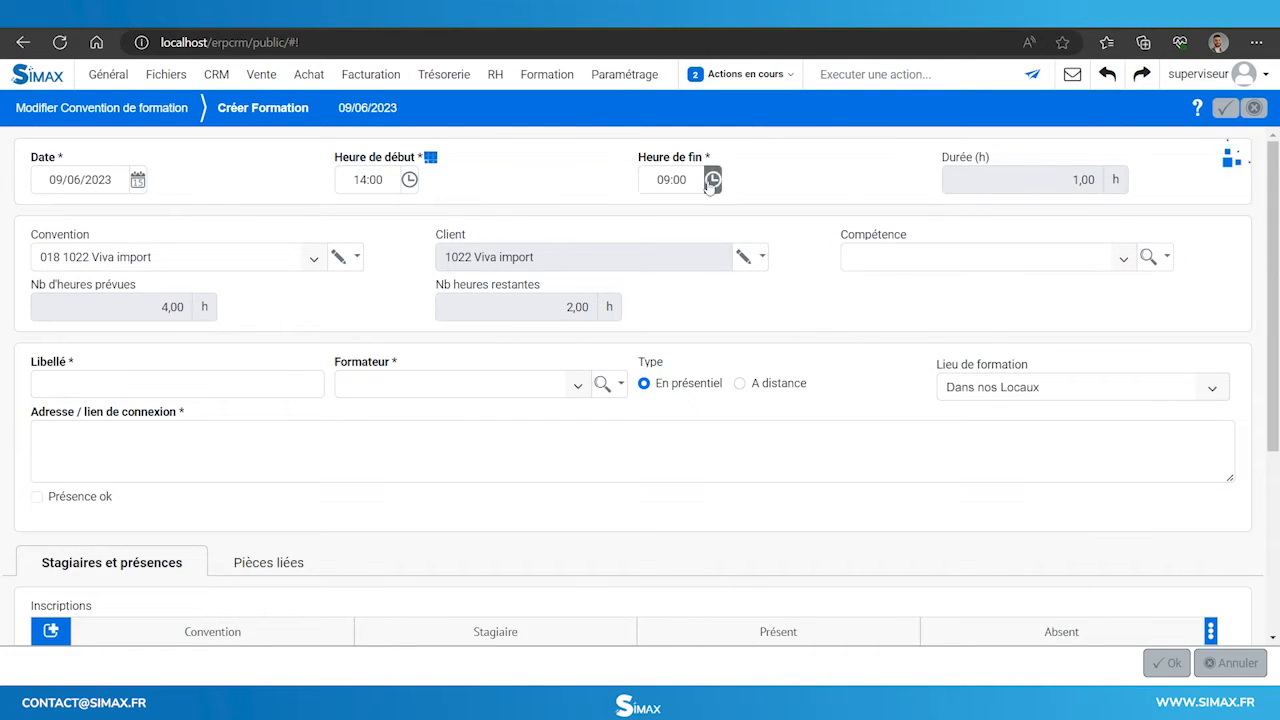
{"action": "left_click", "coordinate": [712, 181]}
{"action": "left_click", "coordinate": [732, 312]}
{"action": "left_click", "coordinate": [733, 381]}
{"action": "left_click", "coordinate": [900, 345]}
{"action": "left_click", "coordinate": [77, 386]}
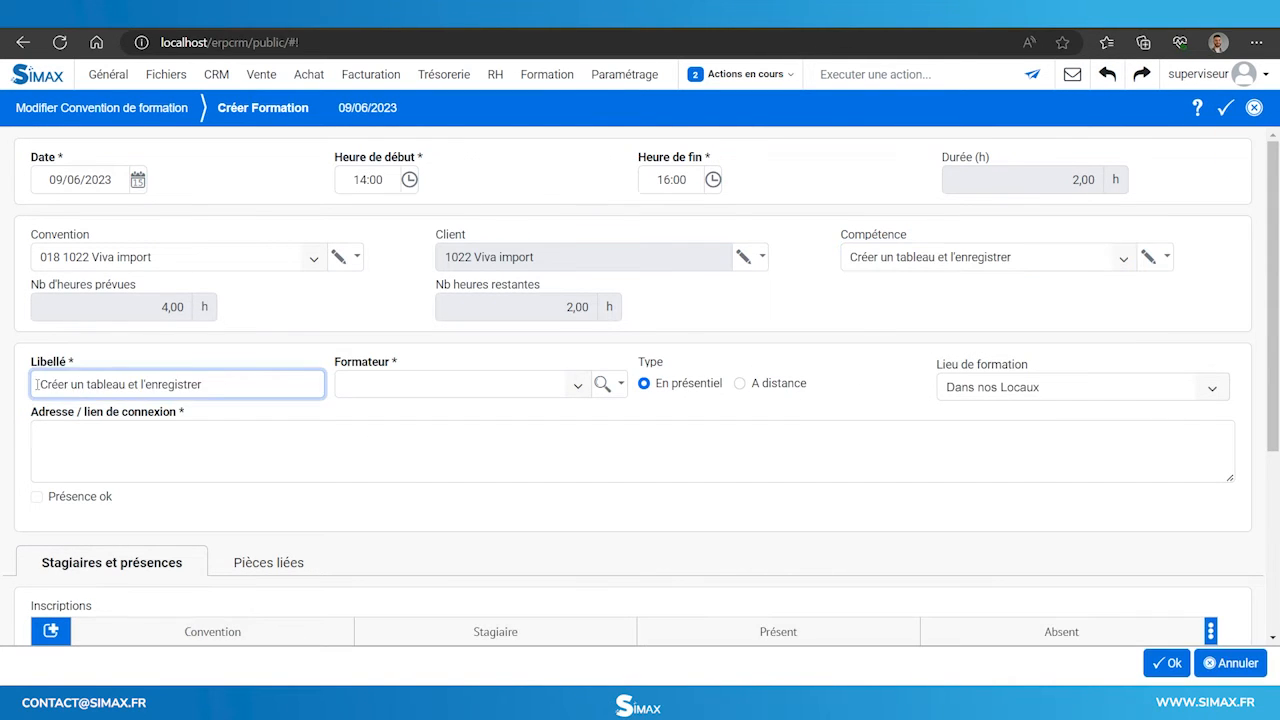
{"action": "type", "text": "2 -"}
{"action": "left_click", "coordinate": [400, 385]}
{"action": "type", "text": "alex"}
{"action": "left_click", "coordinate": [392, 433]}
{"action": "left_click", "coordinate": [1154, 669]}
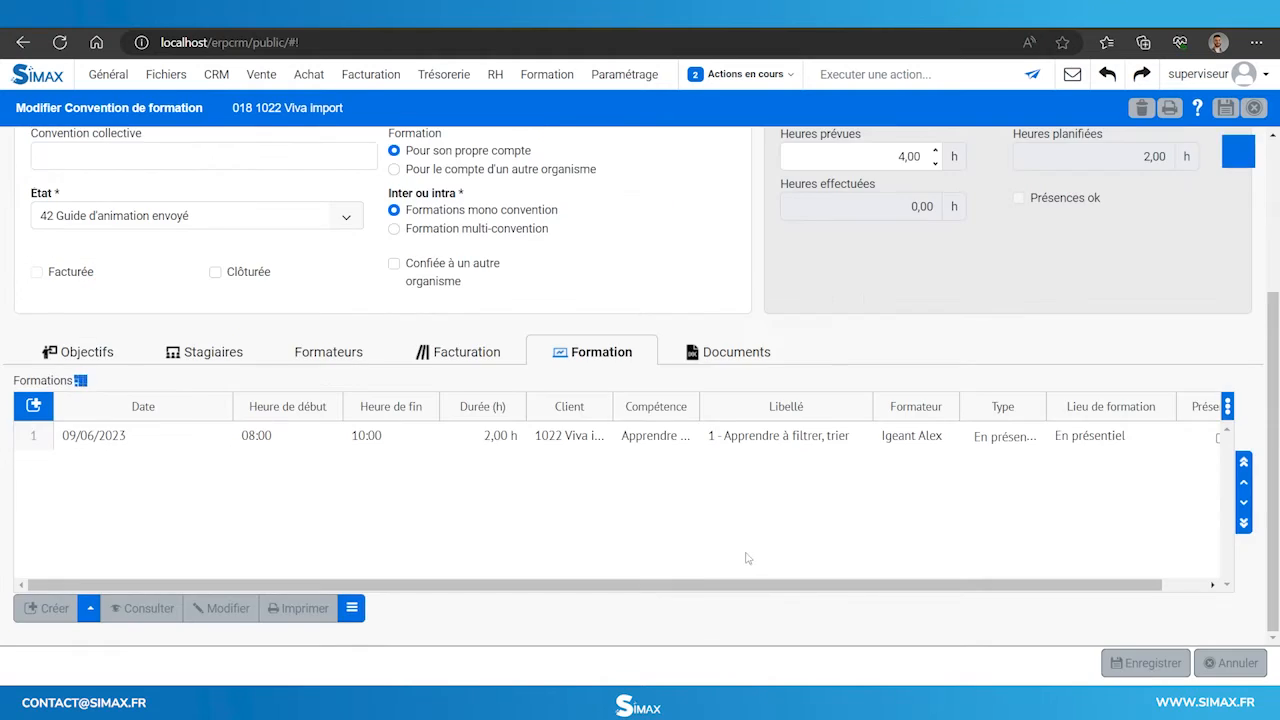
{"action": "scroll", "coordinate": [743, 534], "scroll_direction": "down", "scroll_amount": 3}
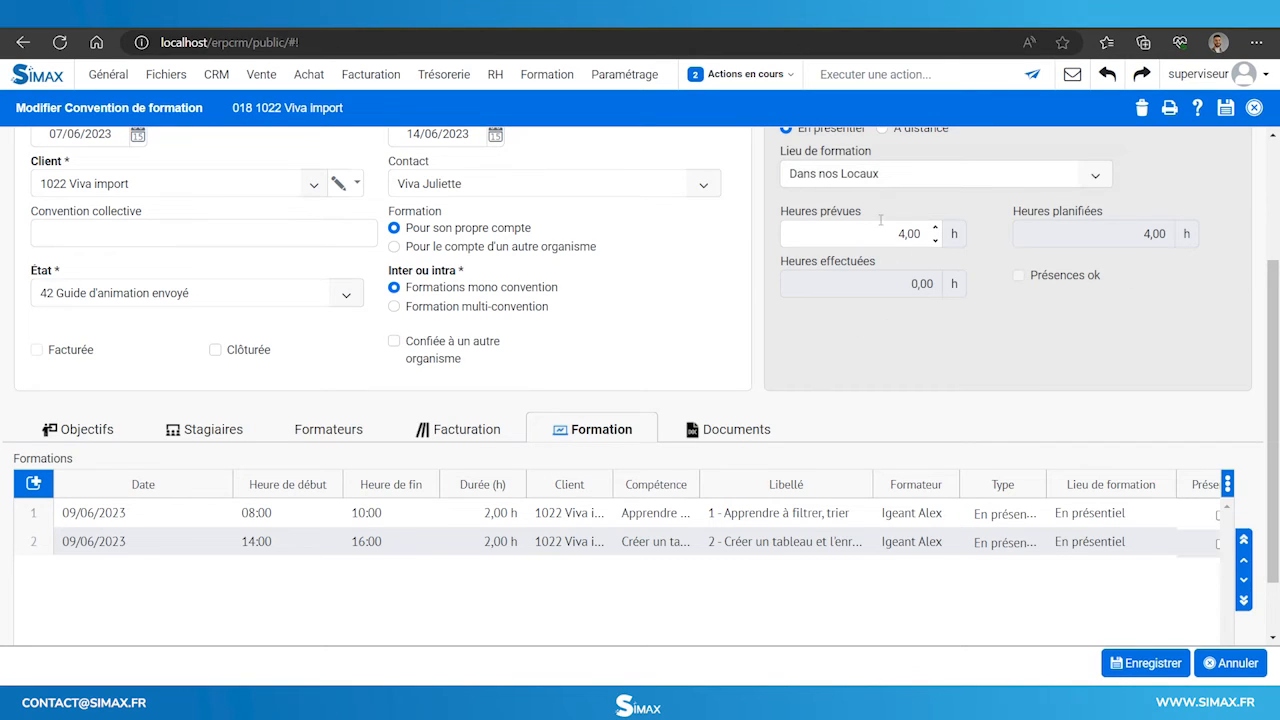
{"action": "scroll", "coordinate": [846, 183], "scroll_direction": "up", "scroll_amount": 3}
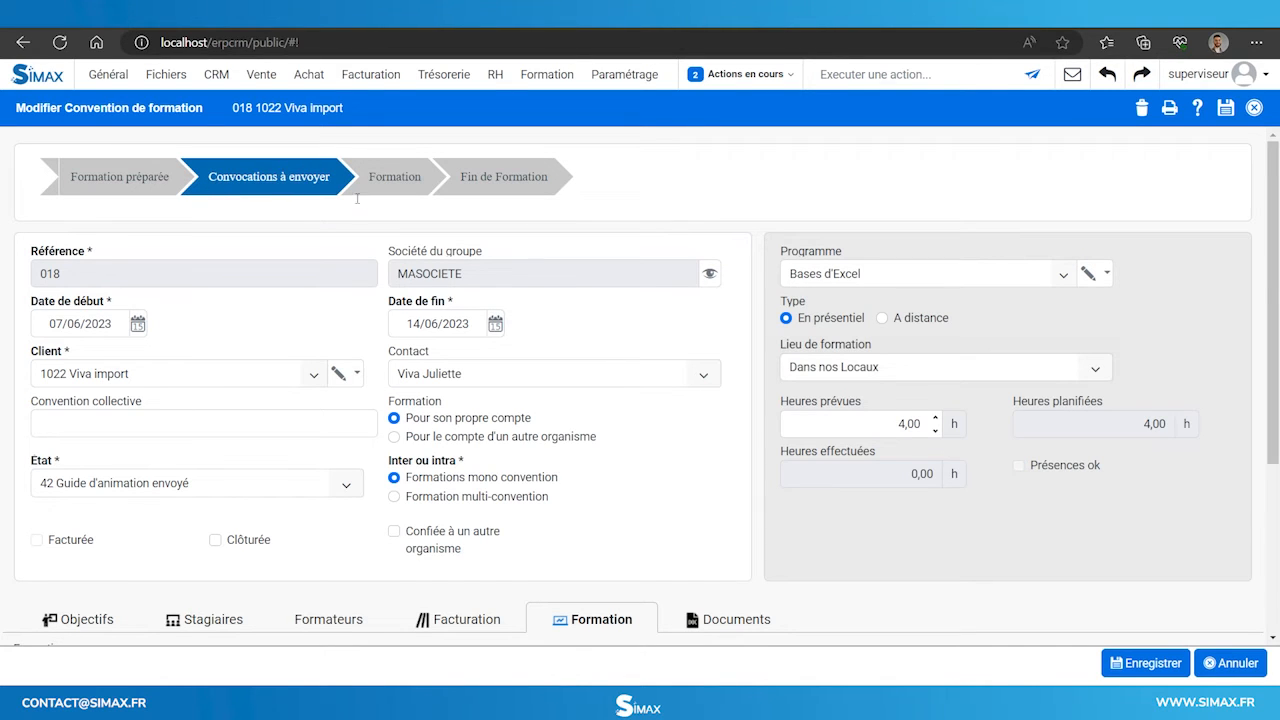
Send the trainees' convocations, then the attendance sheets for signing.
{"action": "scroll", "coordinate": [307, 197], "scroll_direction": "down", "scroll_amount": 3}
{"action": "scroll", "coordinate": [307, 197], "scroll_direction": "down", "scroll_amount": 2}
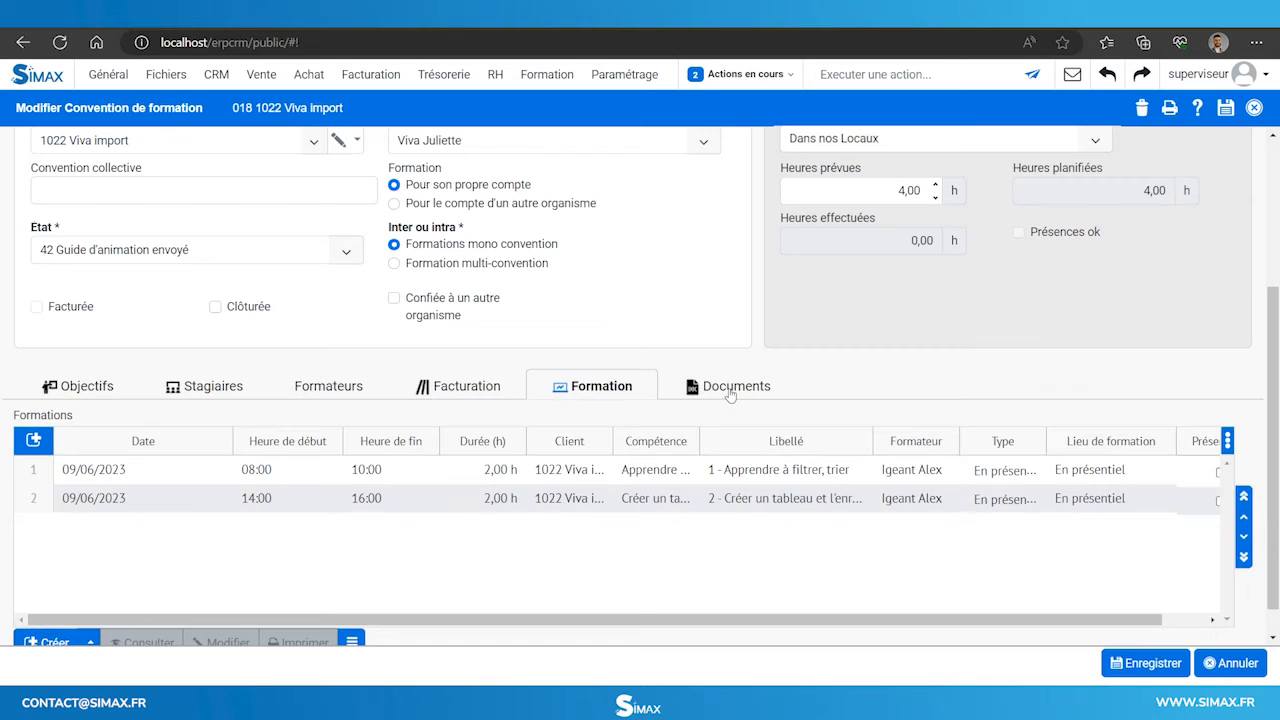
{"action": "left_click", "coordinate": [730, 390]}
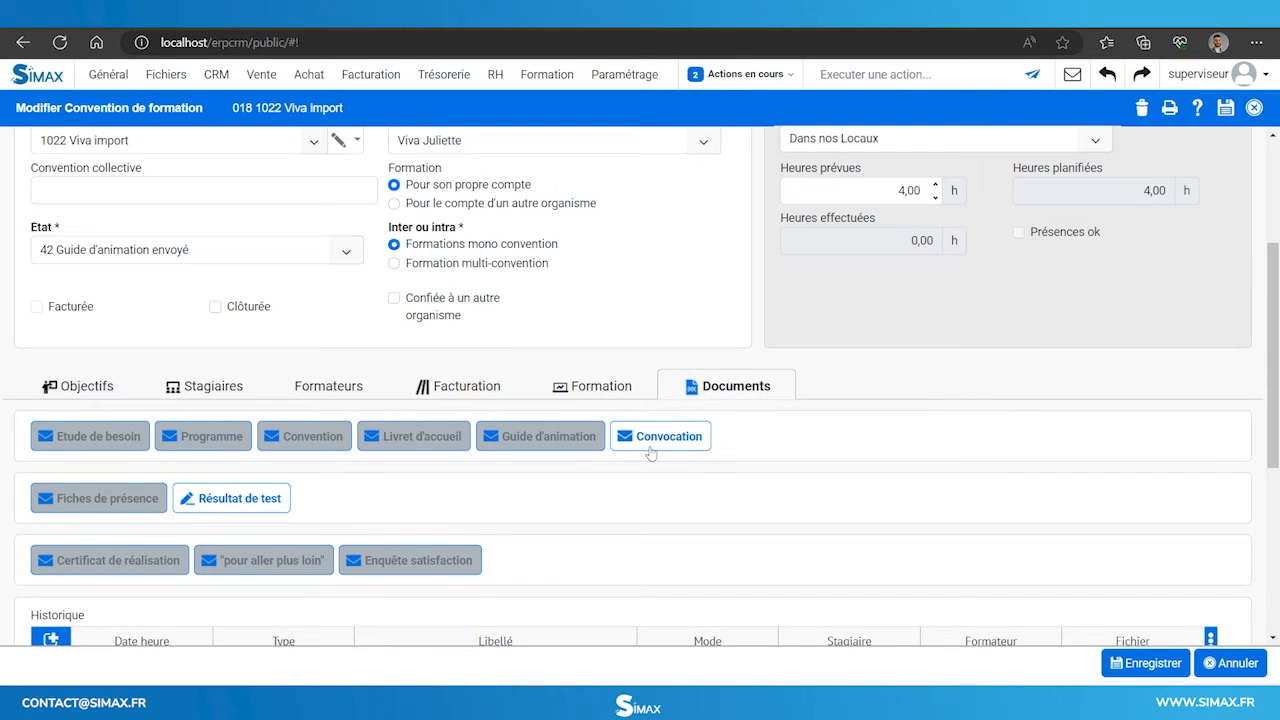
{"action": "left_click", "coordinate": [645, 437]}
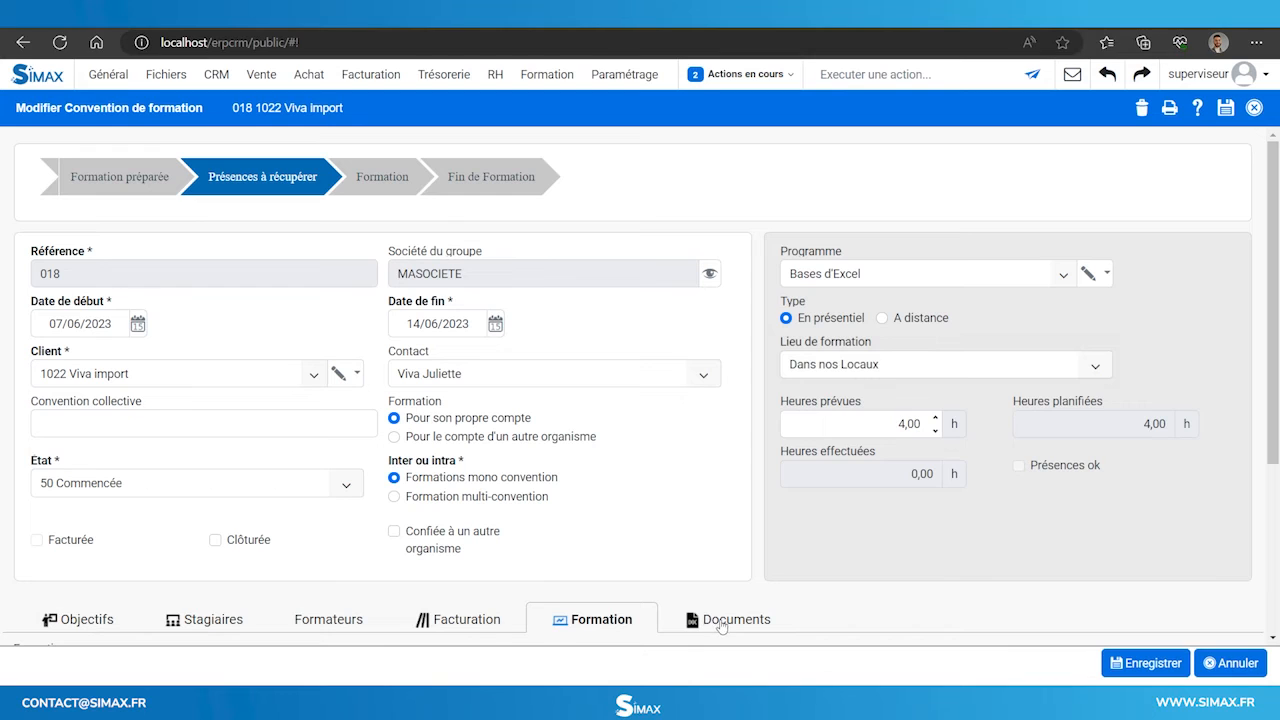
{"action": "left_click", "coordinate": [721, 622]}
{"action": "scroll", "coordinate": [449, 517], "scroll_direction": "down", "scroll_amount": 2}
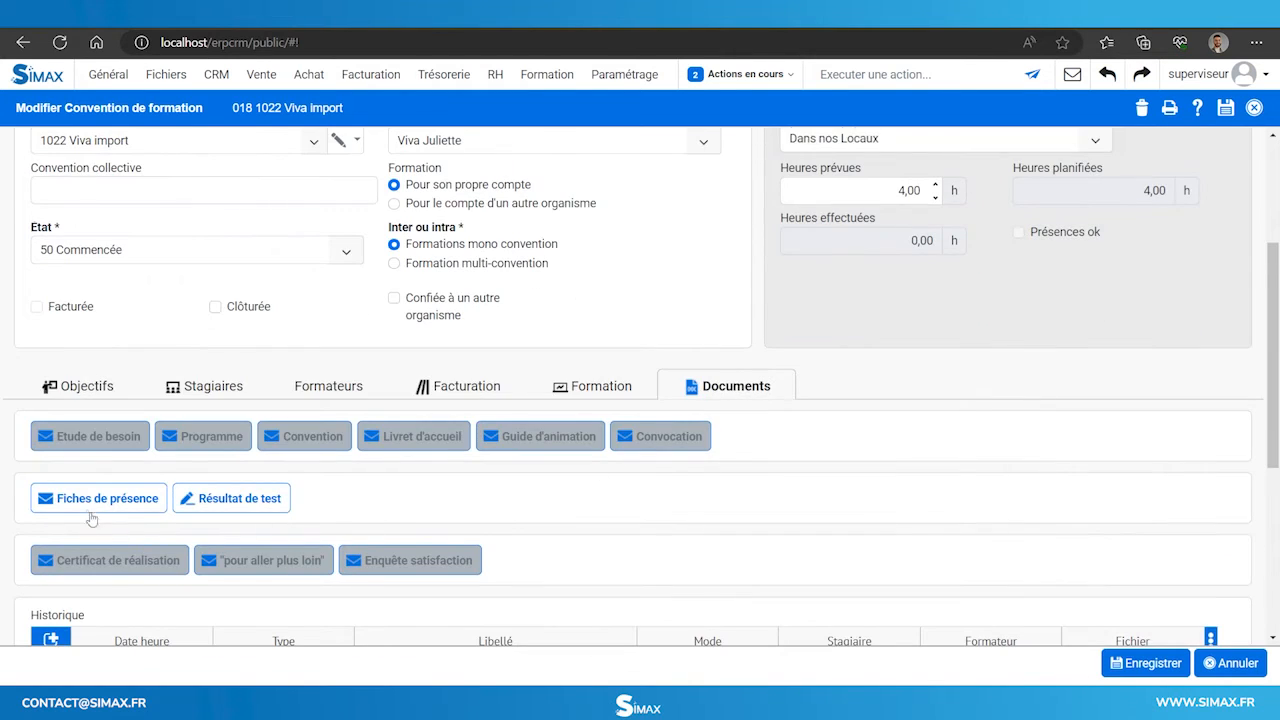
{"action": "left_click", "coordinate": [84, 505]}
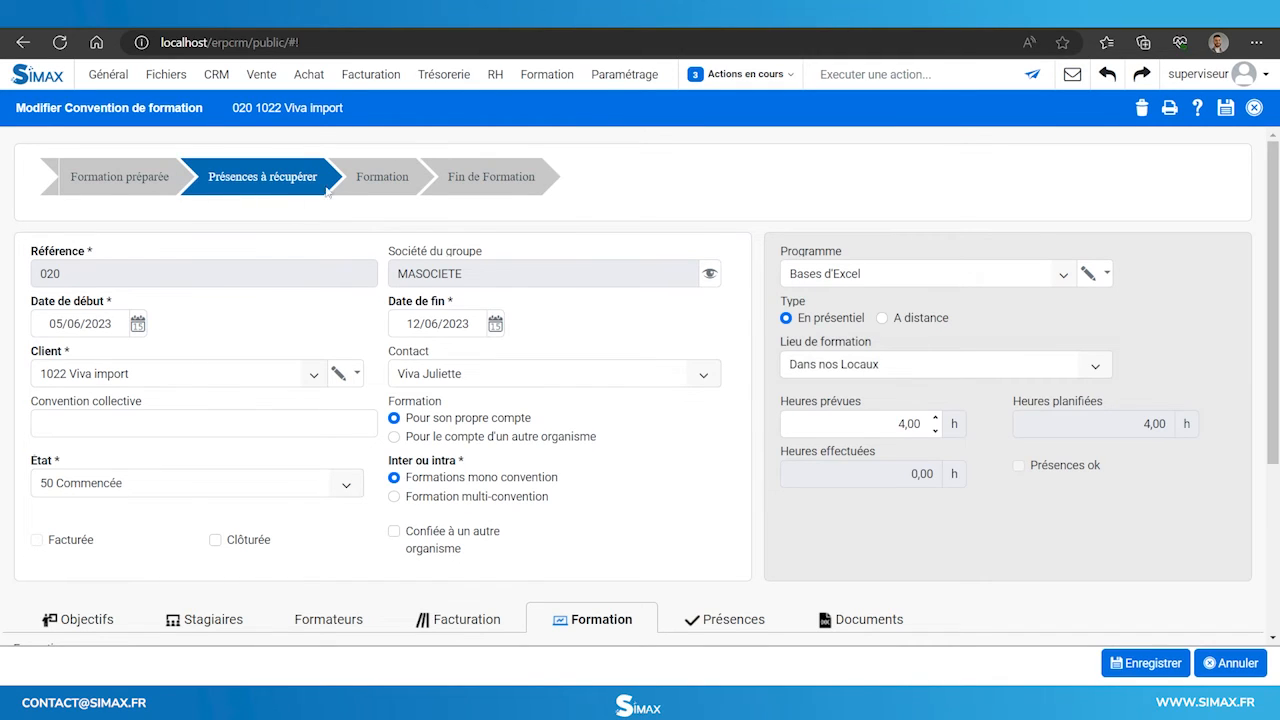
File the 'Fiche de présence - Viva import' sheet in Attestations de présence and open convention 018.
{"action": "left_click", "coordinate": [542, 86]}
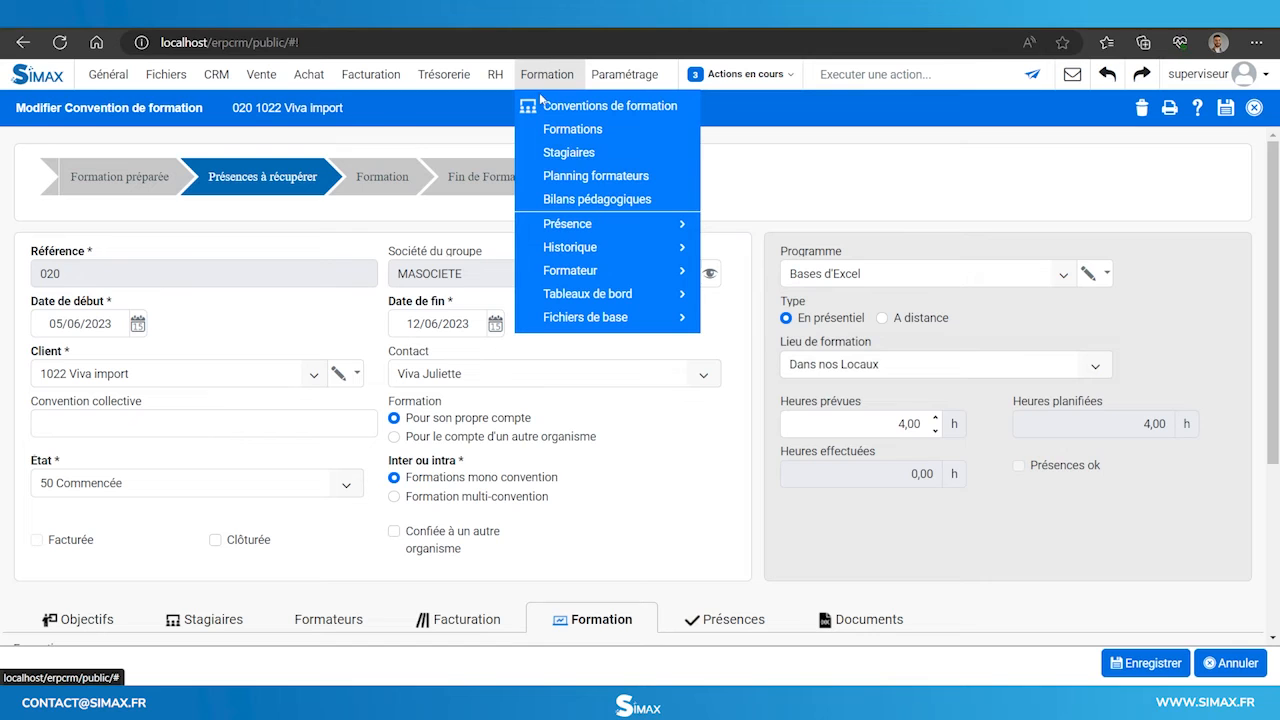
{"action": "left_click", "coordinate": [607, 225]}
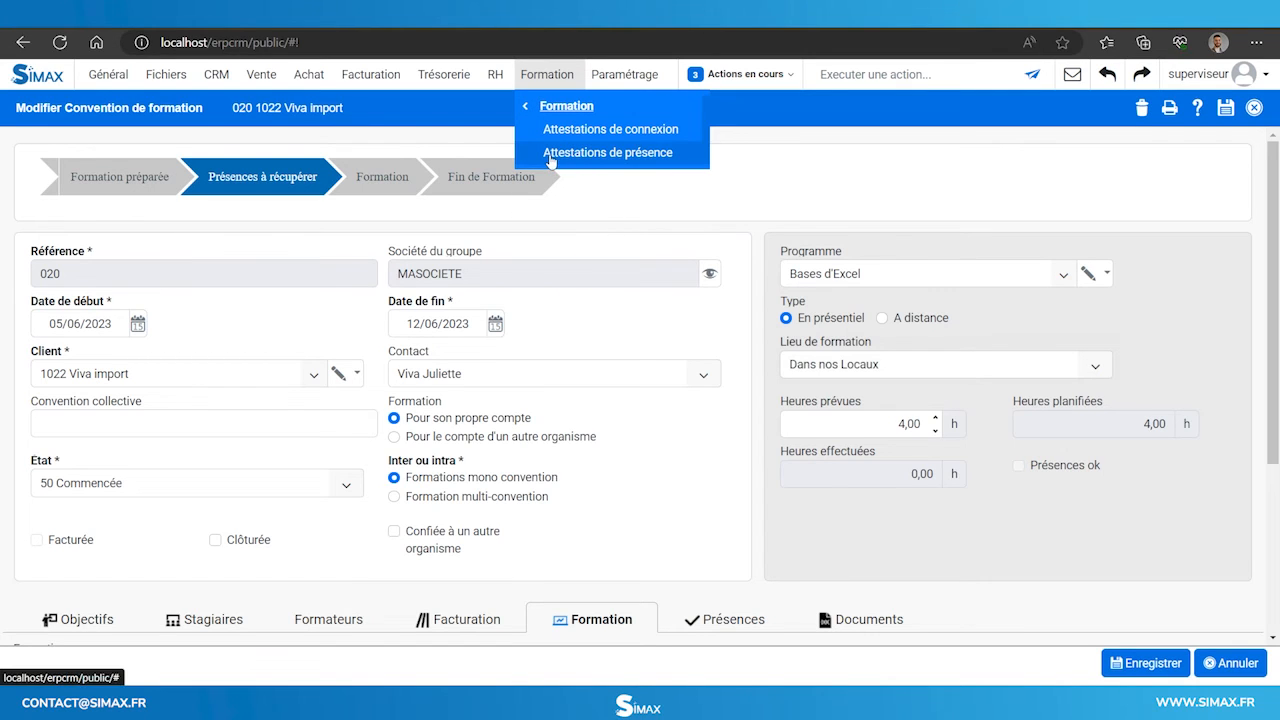
{"action": "left_click", "coordinate": [551, 155]}
{"action": "left_click", "coordinate": [1250, 166]}
{"action": "scroll", "coordinate": [589, 197], "scroll_direction": "down", "scroll_amount": 3}
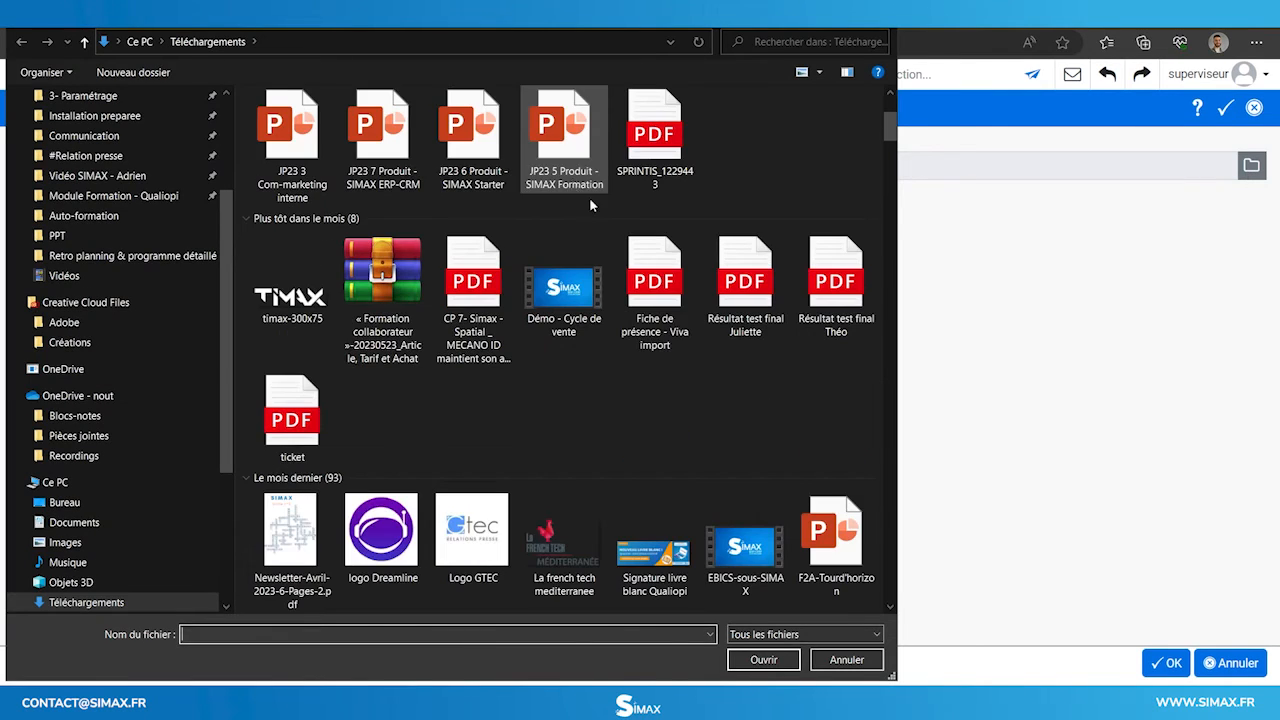
{"action": "double_click", "coordinate": [650, 412]}
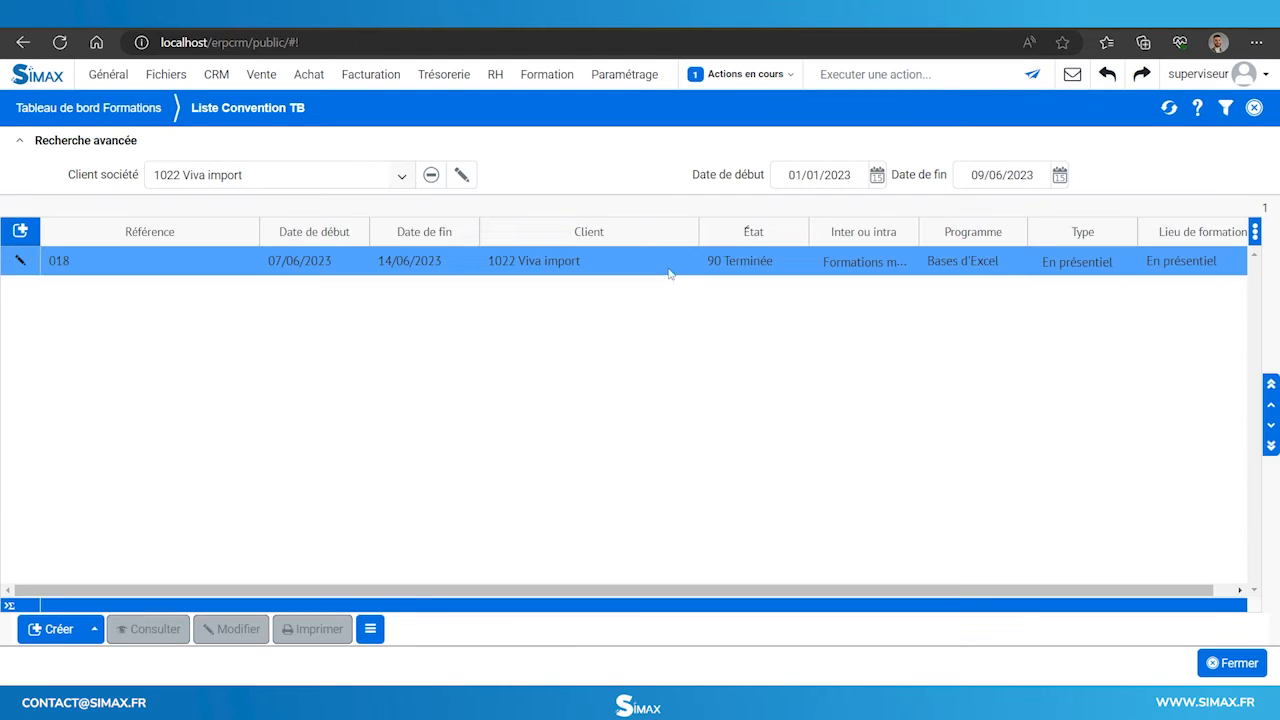
{"action": "left_click", "coordinate": [670, 270]}
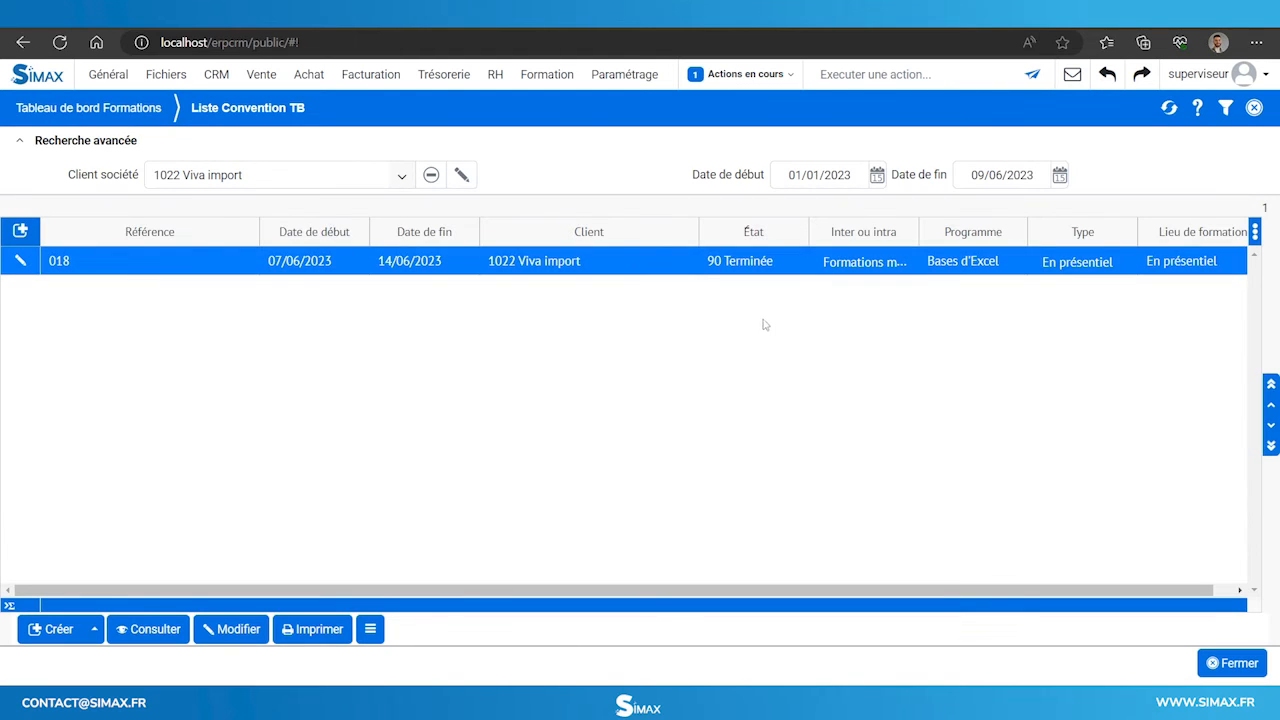
{"action": "double_click", "coordinate": [680, 265]}
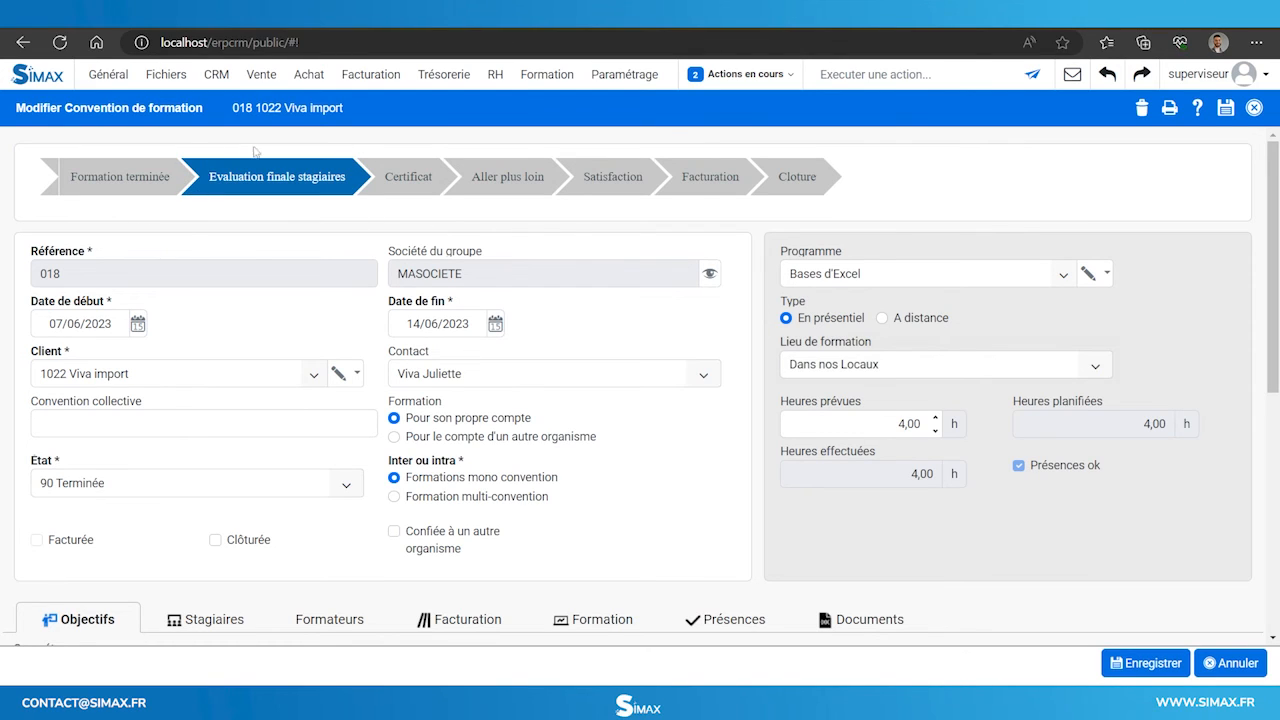
Open the first trainee's record from the Stagiaires tab and show its skill evaluations.
{"action": "scroll", "coordinate": [194, 188], "scroll_direction": "down", "scroll_amount": 2}
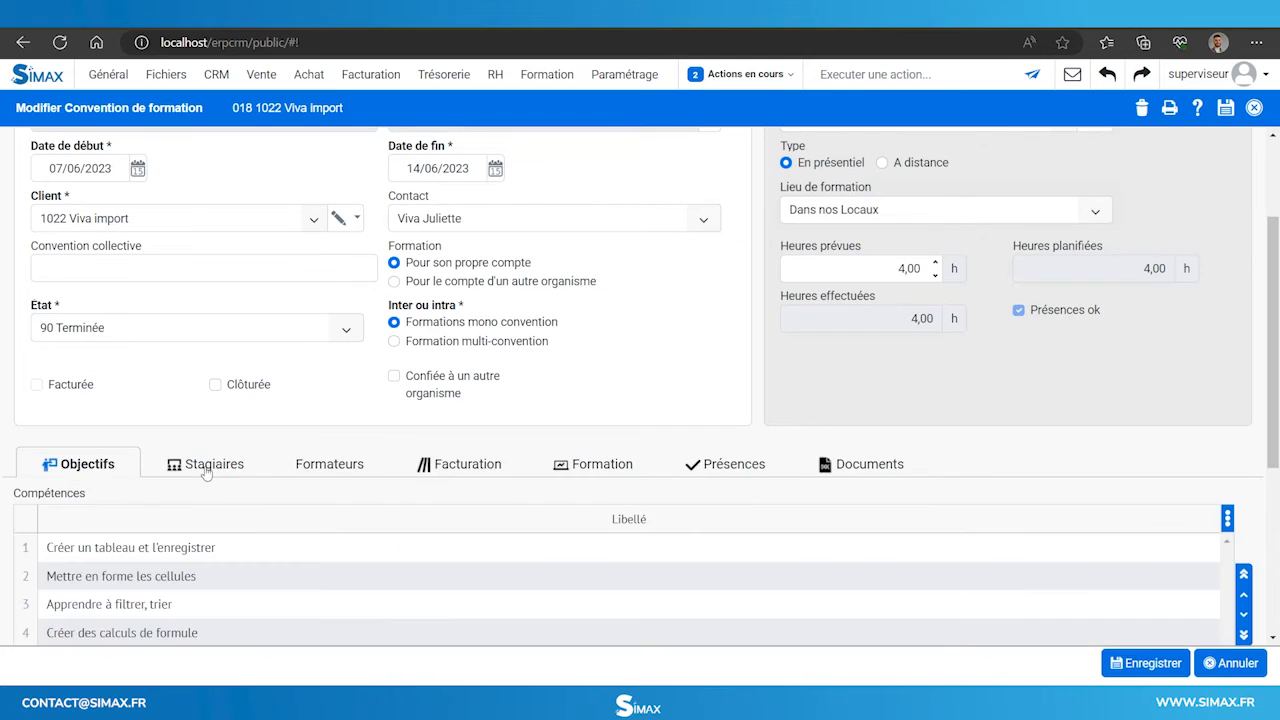
{"action": "left_click", "coordinate": [205, 466]}
{"action": "double_click", "coordinate": [437, 549]}
{"action": "left_click", "coordinate": [238, 405]}
{"action": "scroll", "coordinate": [385, 323], "scroll_direction": "down", "scroll_amount": 2}
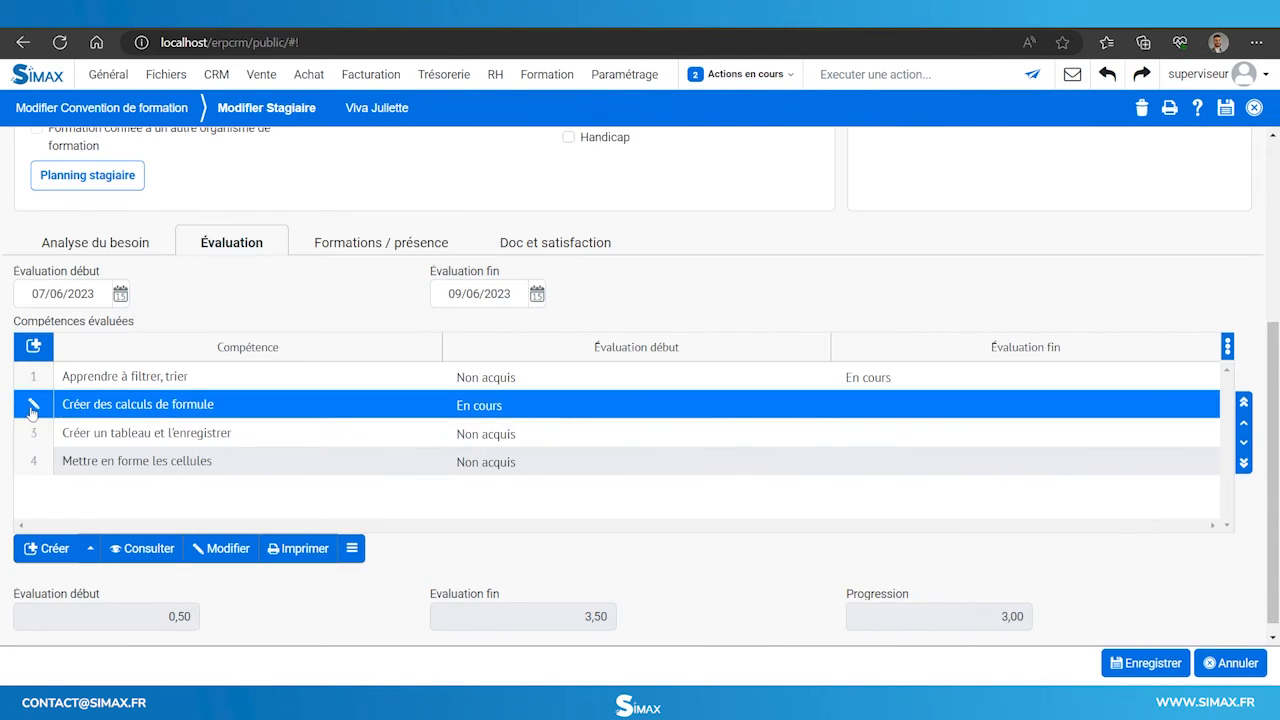
Record each skill's end-of-training evaluation, marking the last one Acquis.
{"action": "double_click", "coordinate": [316, 408]}
{"action": "left_click", "coordinate": [1066, 446]}
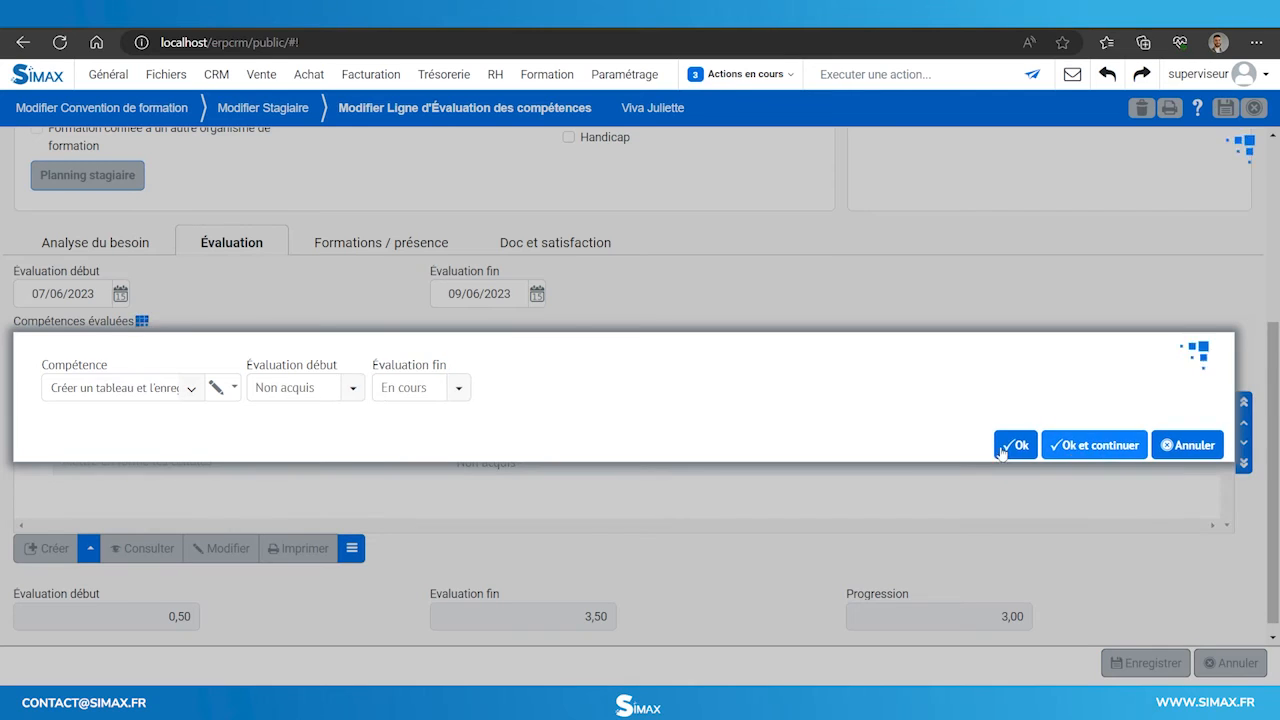
{"action": "left_click", "coordinate": [1060, 446]}
{"action": "left_click", "coordinate": [455, 388]}
{"action": "left_click", "coordinate": [431, 483]}
{"action": "left_click", "coordinate": [1013, 443]}
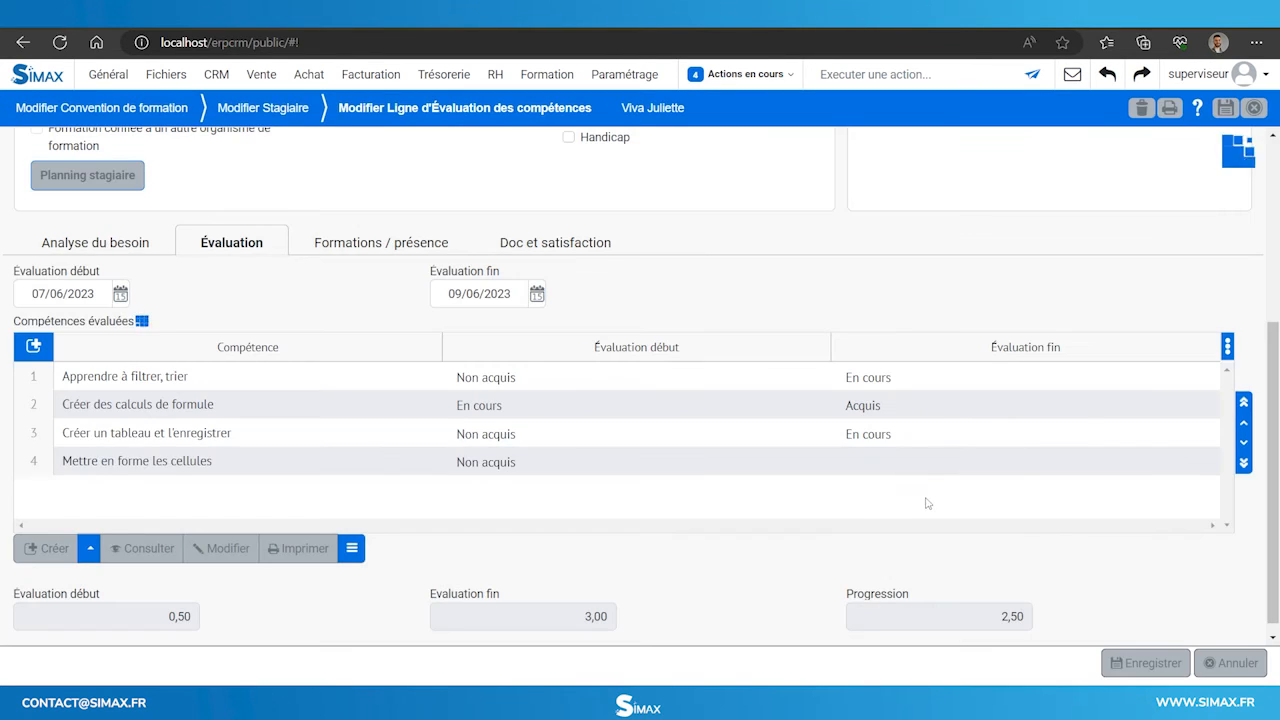
{"action": "scroll", "coordinate": [884, 473], "scroll_direction": "up", "scroll_amount": 2}
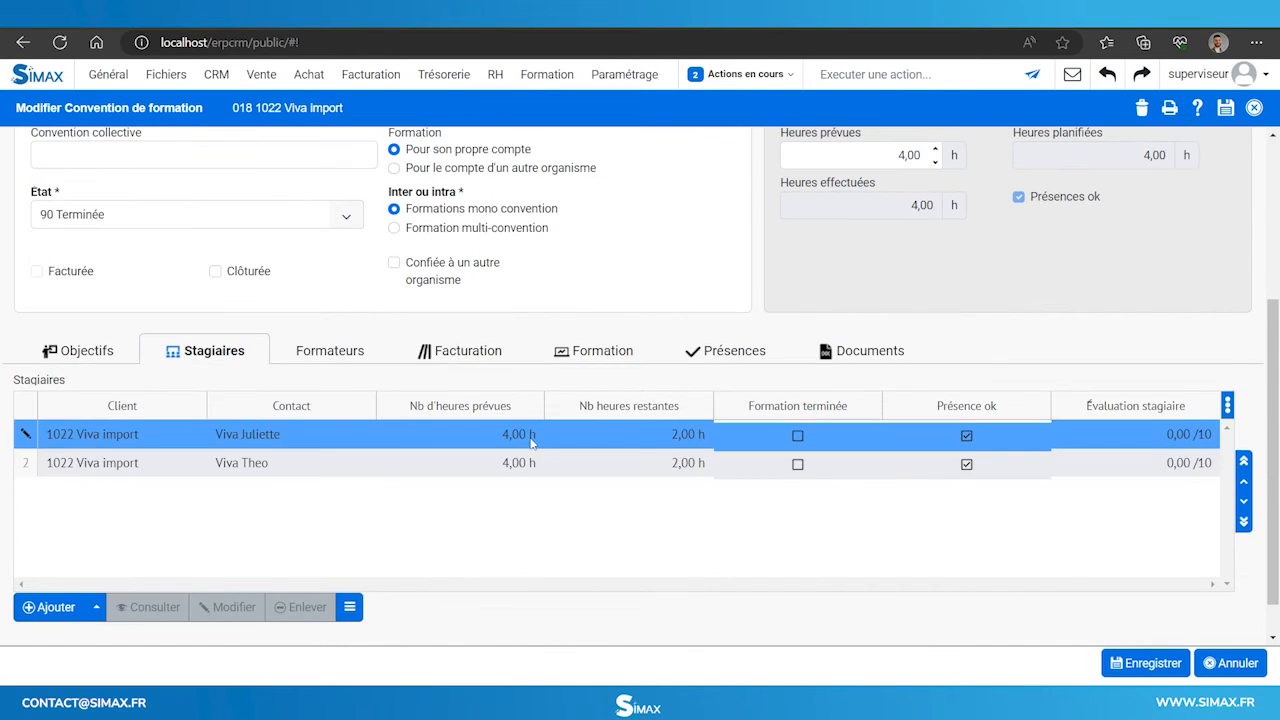
{"action": "left_click", "coordinate": [795, 432]}
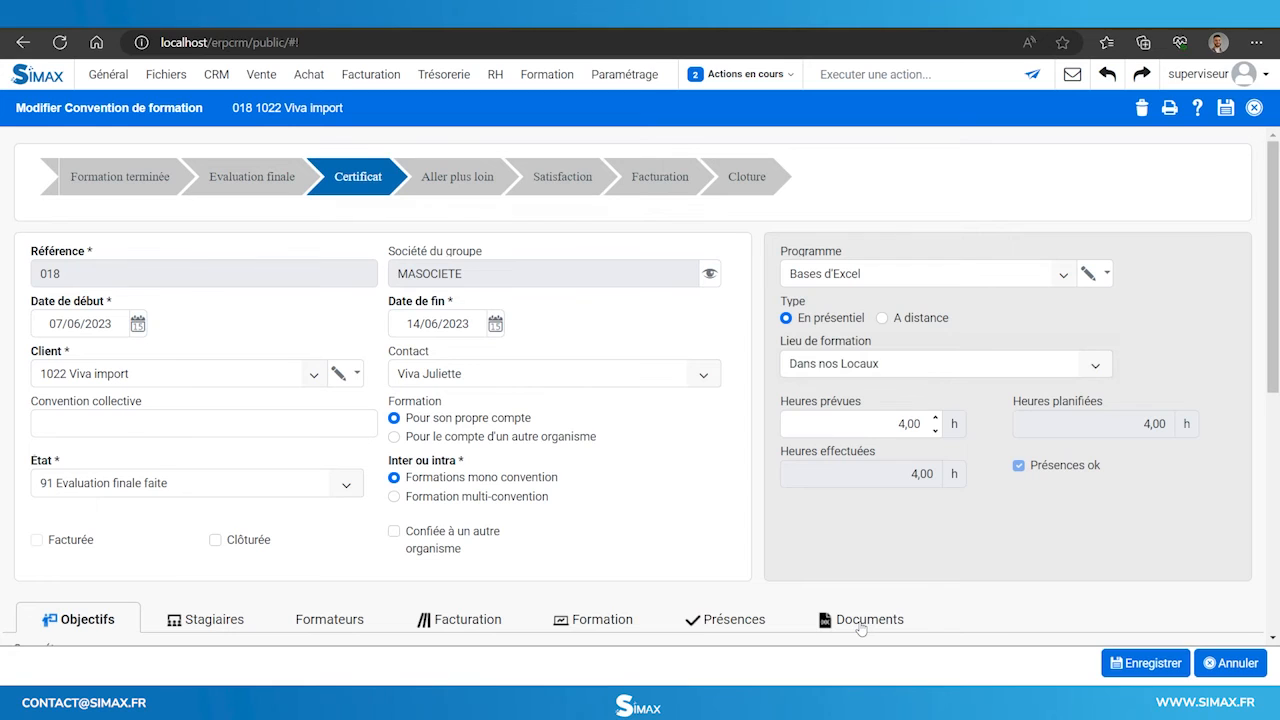
Send the Certificat de réalisation from the convention's Documents list.
{"action": "left_click", "coordinate": [862, 626]}
{"action": "scroll", "coordinate": [660, 374], "scroll_direction": "down", "scroll_amount": 4}
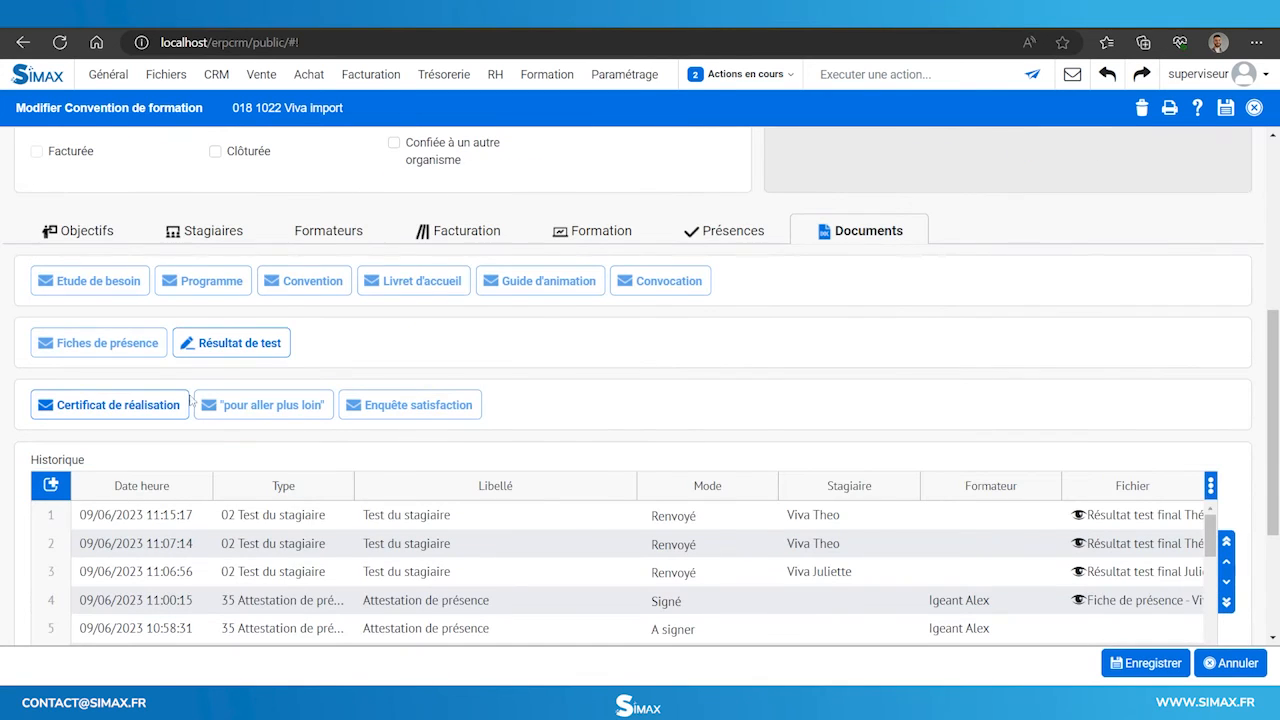
{"action": "left_click", "coordinate": [138, 414]}
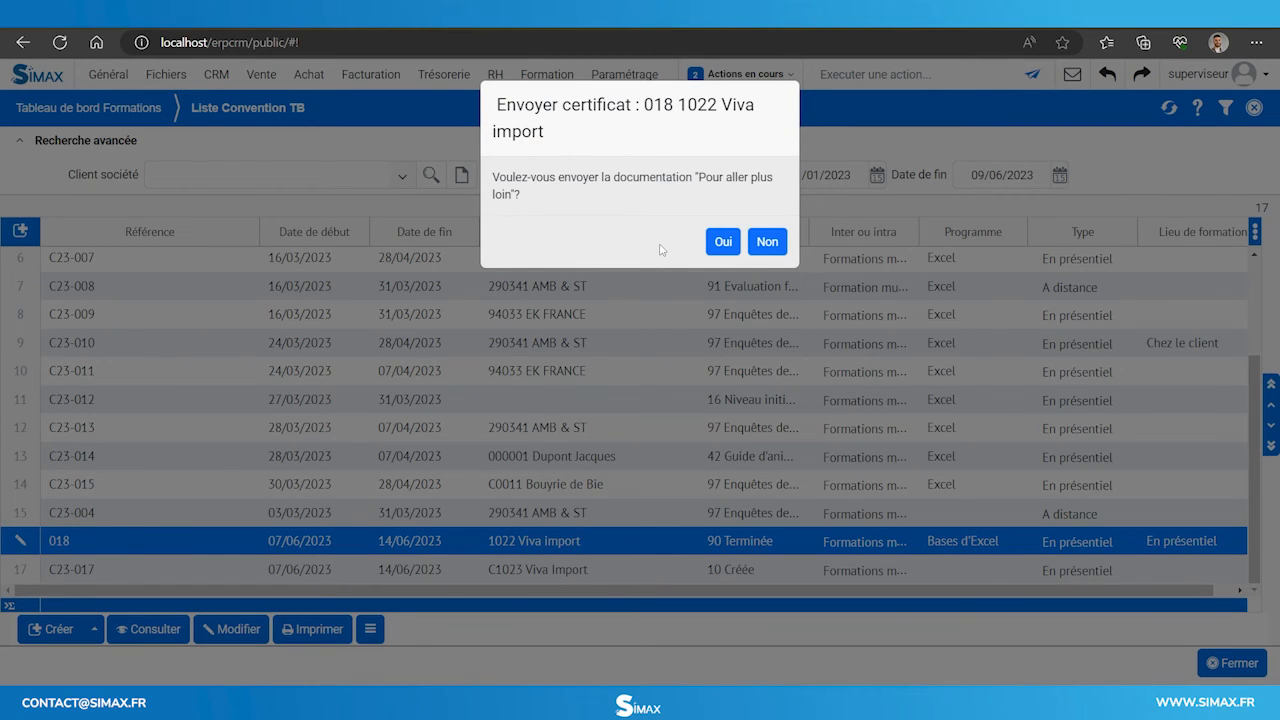
Approve sending the further-reading documentation and satisfaction surveys, then generate the 240 € invoice.
{"action": "left_click", "coordinate": [721, 245]}
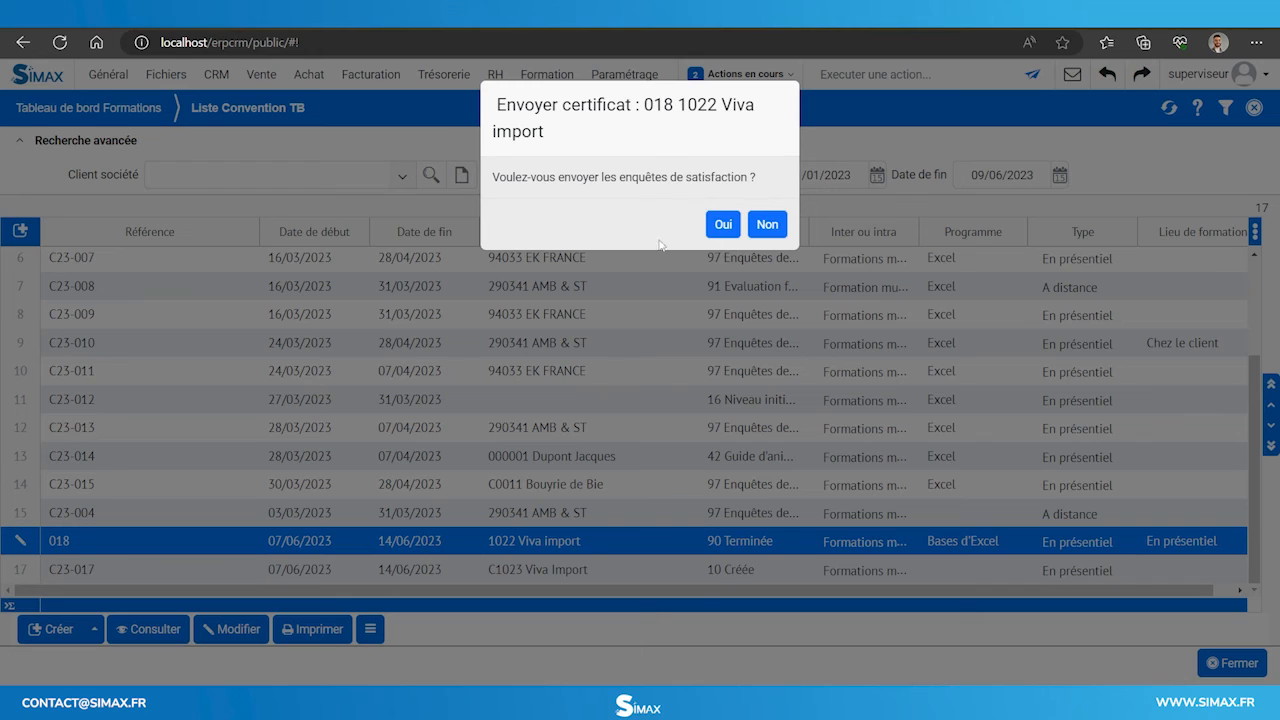
{"action": "left_click", "coordinate": [716, 230]}
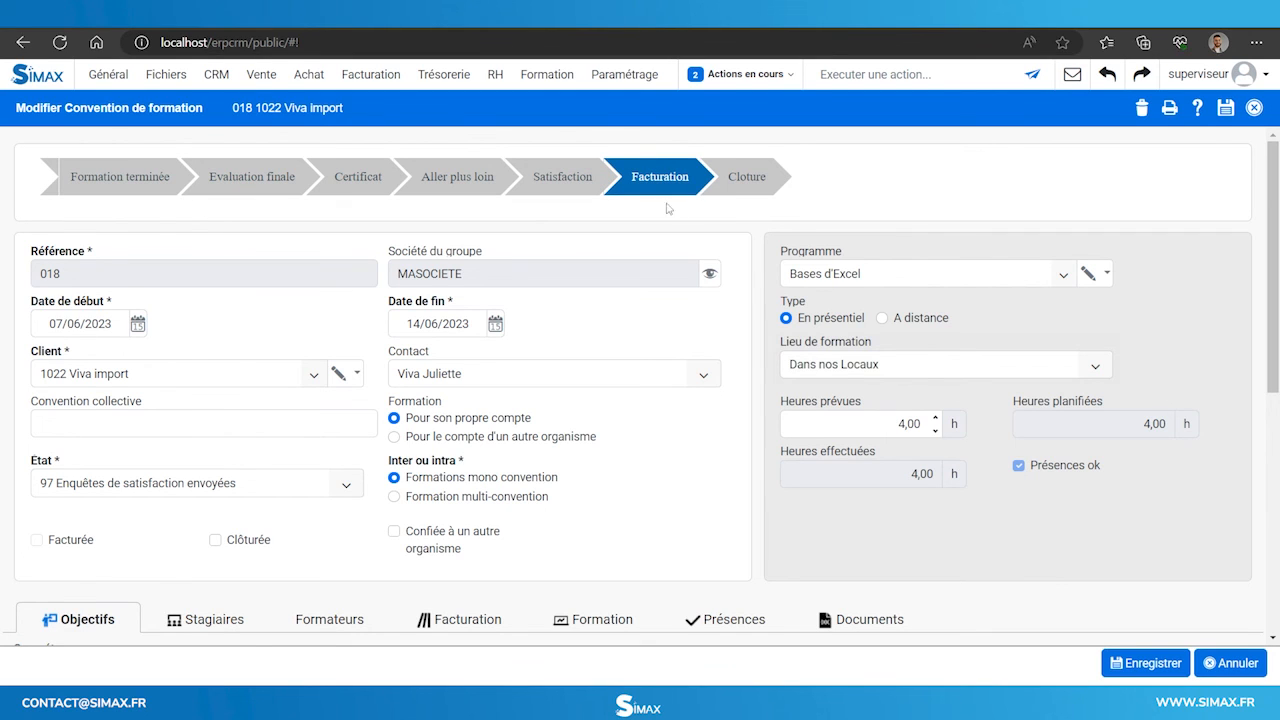
{"action": "left_click", "coordinate": [667, 170]}
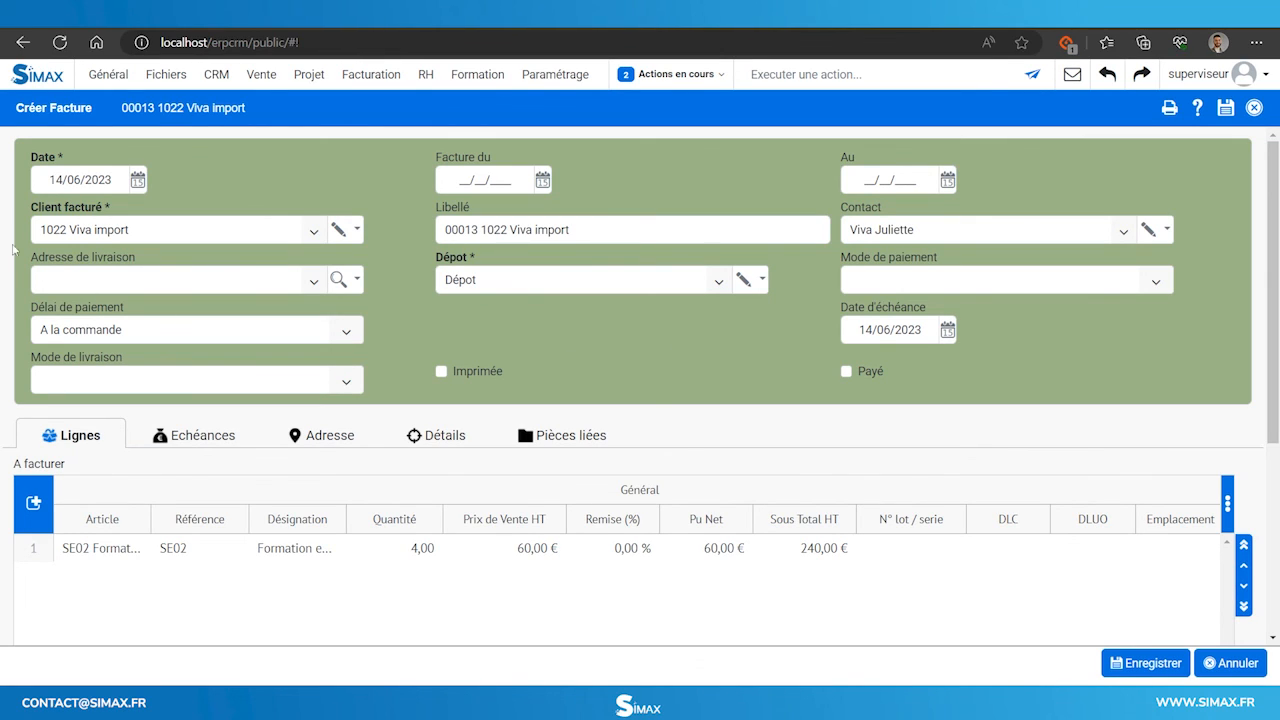
{"action": "scroll", "coordinate": [606, 238], "scroll_direction": "down", "scroll_amount": 2}
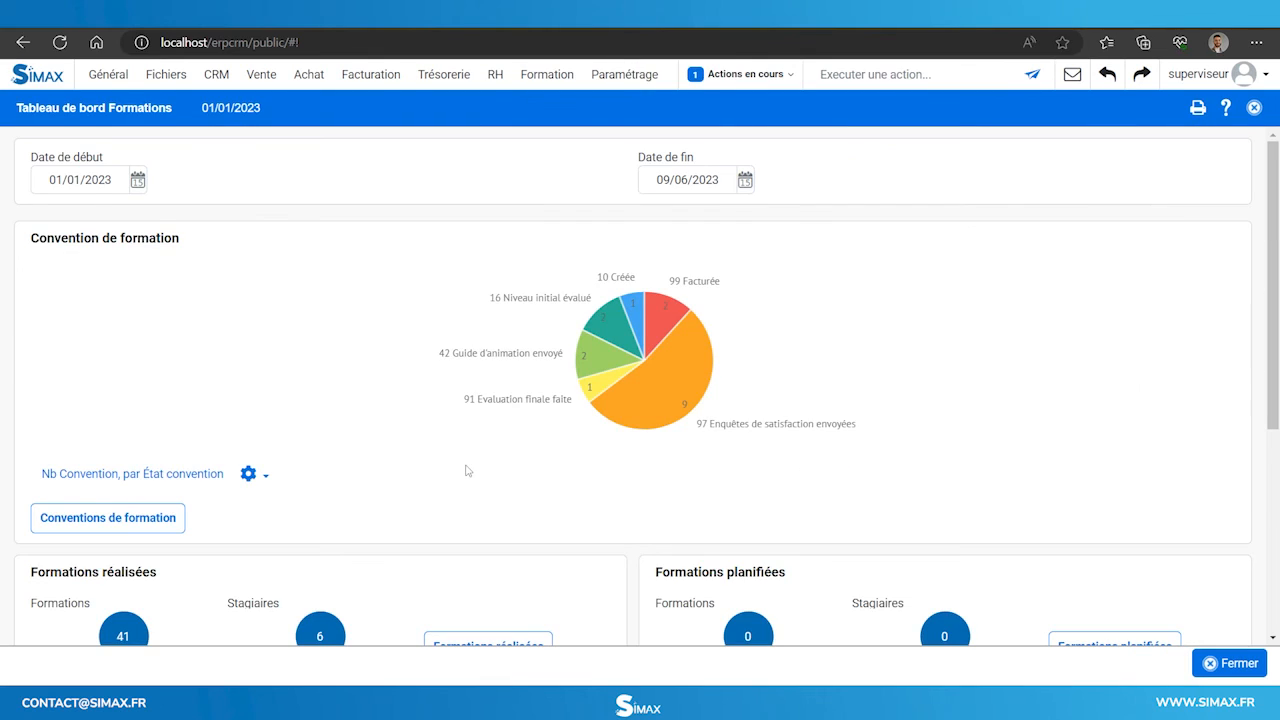